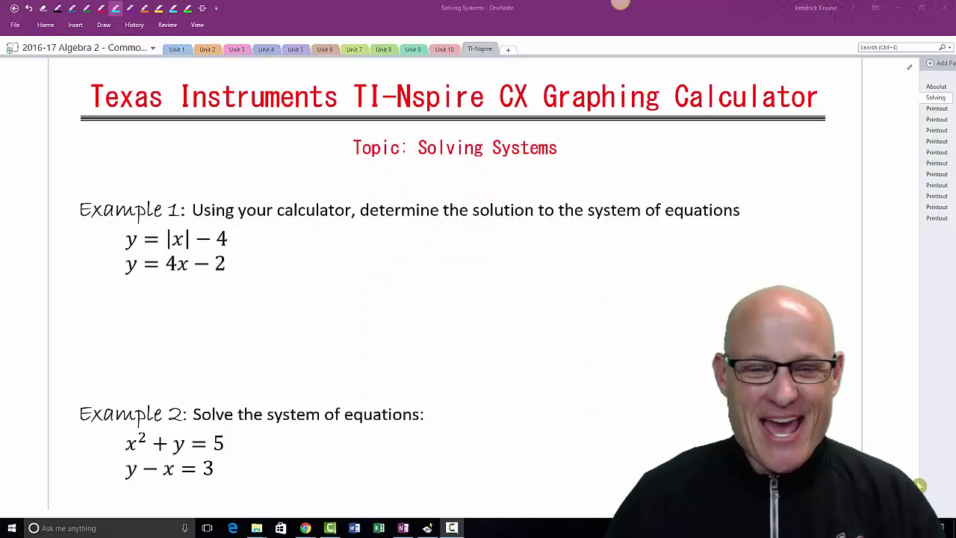
pyautogui.scroll(-1, 919, 485)
pyautogui.scroll(3, 919, 485)
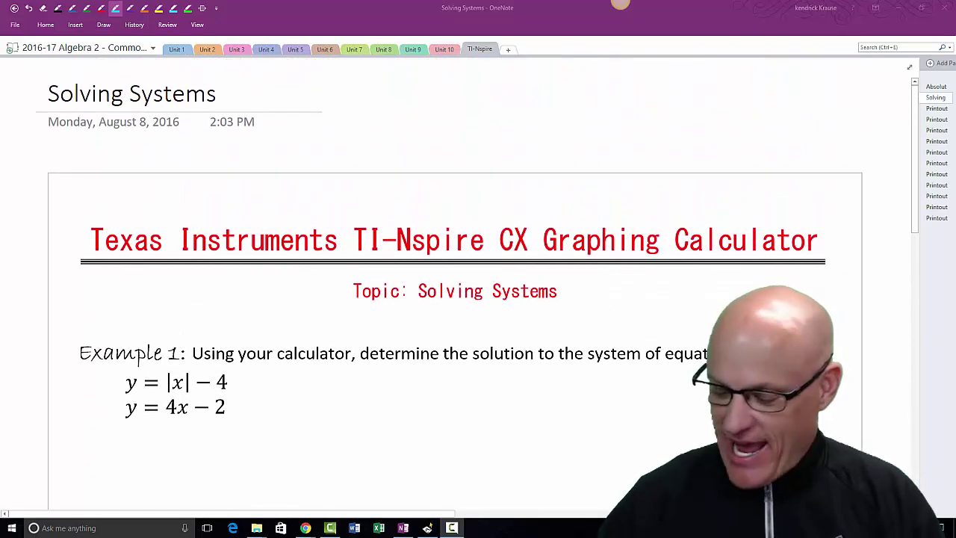
pyautogui.moveTo(316, 146)
pyautogui.mouseDown()
pyautogui.moveTo(326, 165)
pyautogui.moveTo(348, 153)
pyautogui.moveTo(390, 152)
pyautogui.moveTo(423, 169)
pyautogui.mouseUp()
pyautogui.moveTo(434, 133); pyautogui.dragTo(432, 170)
pyautogui.click(446, 168)
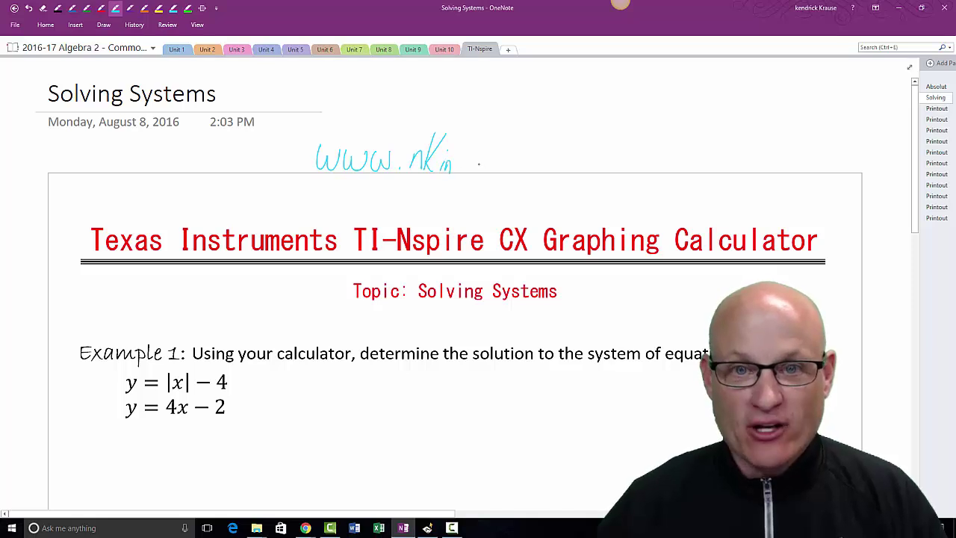
pyautogui.moveTo(472, 141); pyautogui.dragTo(457, 170)
pyautogui.moveTo(452, 160)
pyautogui.mouseDown()
pyautogui.moveTo(469, 145)
pyautogui.moveTo(478, 169)
pyautogui.mouseUp()
pyautogui.moveTo(482, 164)
pyautogui.mouseDown()
pyautogui.moveTo(484, 171)
pyautogui.moveTo(502, 159)
pyautogui.mouseUp()
pyautogui.moveTo(500, 158)
pyautogui.mouseDown()
pyautogui.moveTo(508, 188)
pyautogui.moveTo(533, 170)
pyautogui.mouseUp()
pyautogui.moveTo(541, 161); pyautogui.dragTo(564, 170)
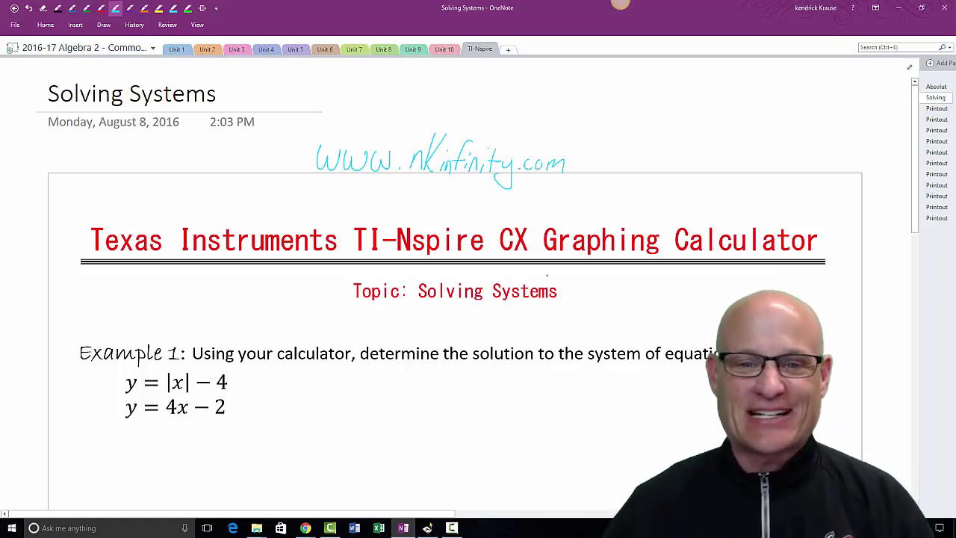
# Draw arrows above and below the handwritten web address pointing at the letters "n" and "k"
pyautogui.moveTo(383, 202)
pyautogui.mouseDown()
pyautogui.moveTo(408, 178)
pyautogui.moveTo(407, 187)
pyautogui.moveTo(426, 185)
pyautogui.mouseUp()
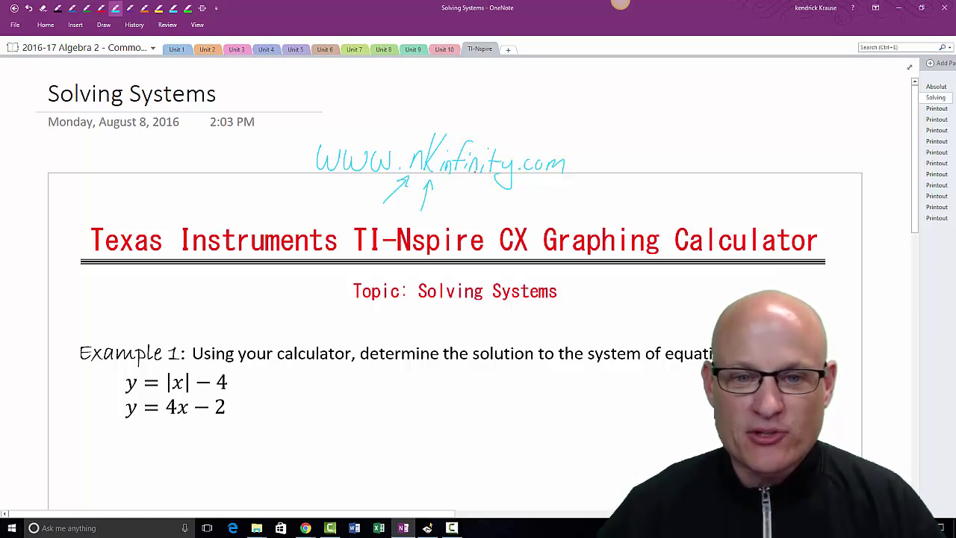
pyautogui.moveTo(420, 109); pyautogui.dragTo(417, 133)
pyautogui.moveTo(451, 103); pyautogui.dragTo(438, 130)
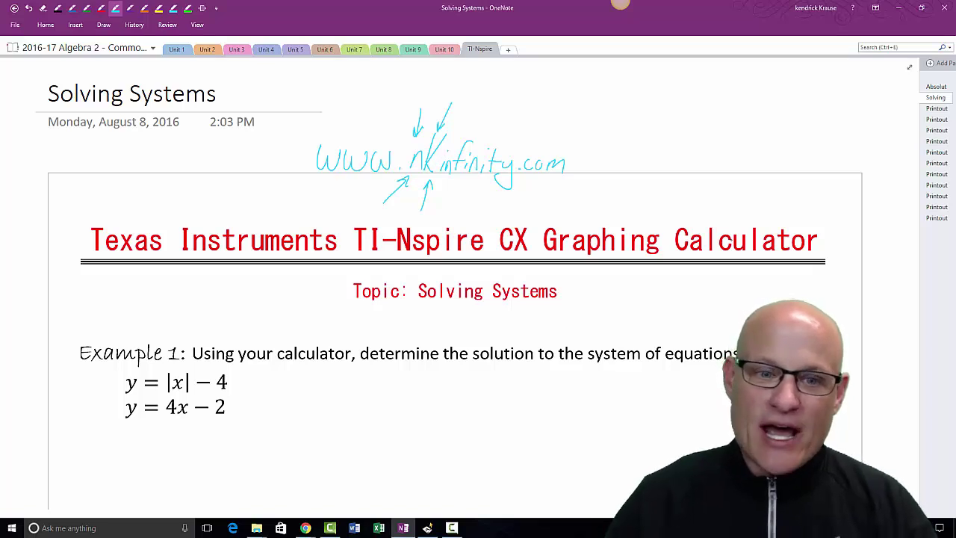
# Sketch an arrow from Example 1's first equation to hand-drawn coordinate axes with a V-shaped graph below the x-axis's center
pyautogui.scroll(-3, 460, 282)
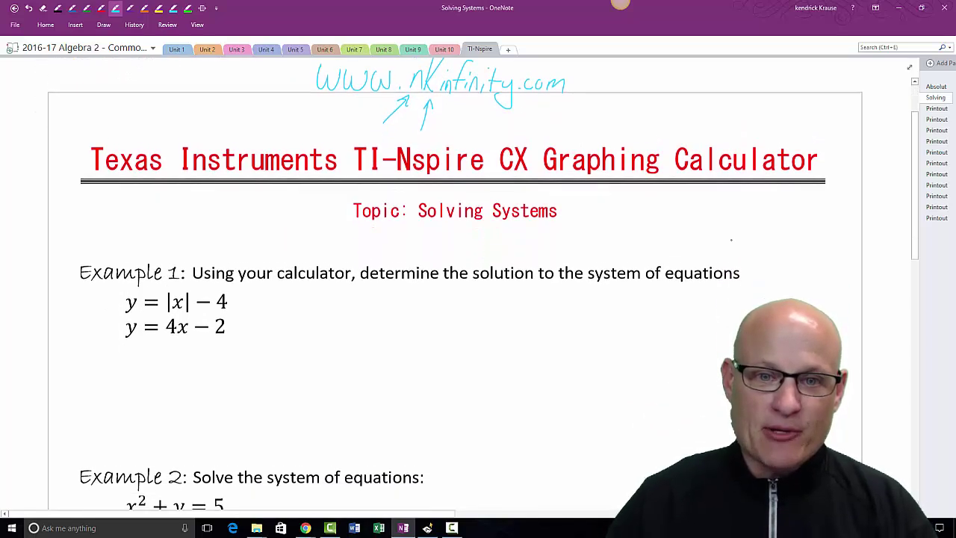
pyautogui.scroll(-1, 460, 283)
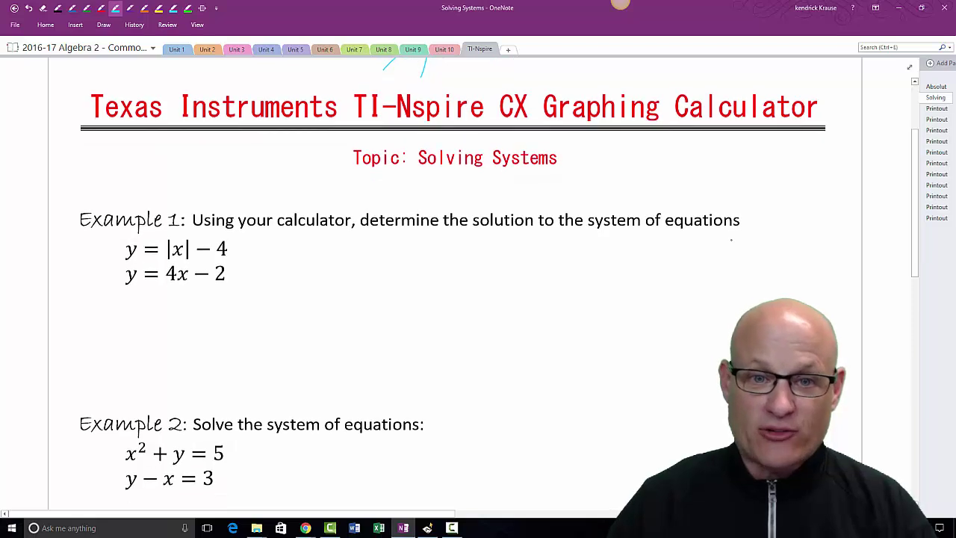
pyautogui.scroll(-1, 460, 283)
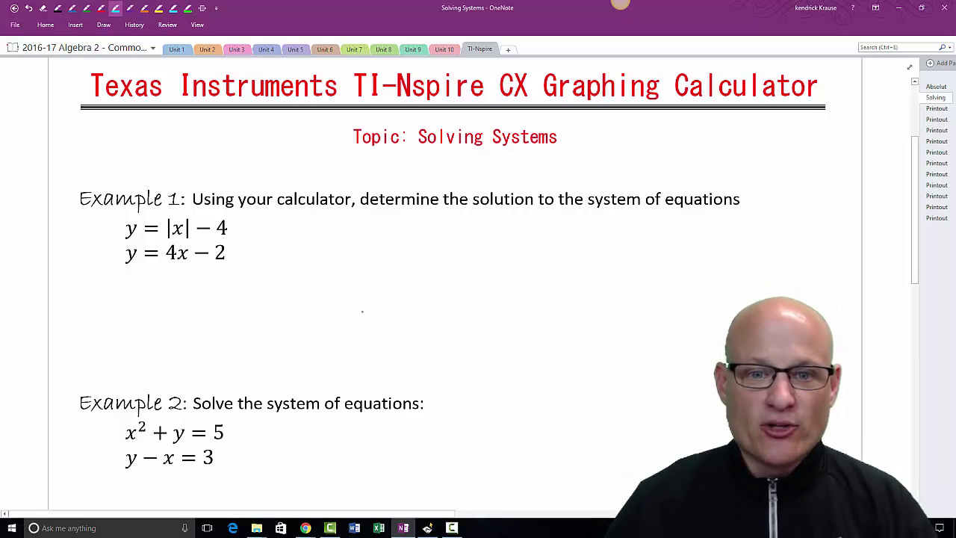
pyautogui.moveTo(243, 229)
pyautogui.mouseDown()
pyautogui.moveTo(346, 257)
pyautogui.moveTo(345, 266)
pyautogui.mouseUp()
pyautogui.moveTo(445, 212); pyautogui.dragTo(432, 326)
pyautogui.moveTo(372, 266); pyautogui.dragTo(536, 275)
pyautogui.moveTo(414, 224); pyautogui.dragTo(479, 244)
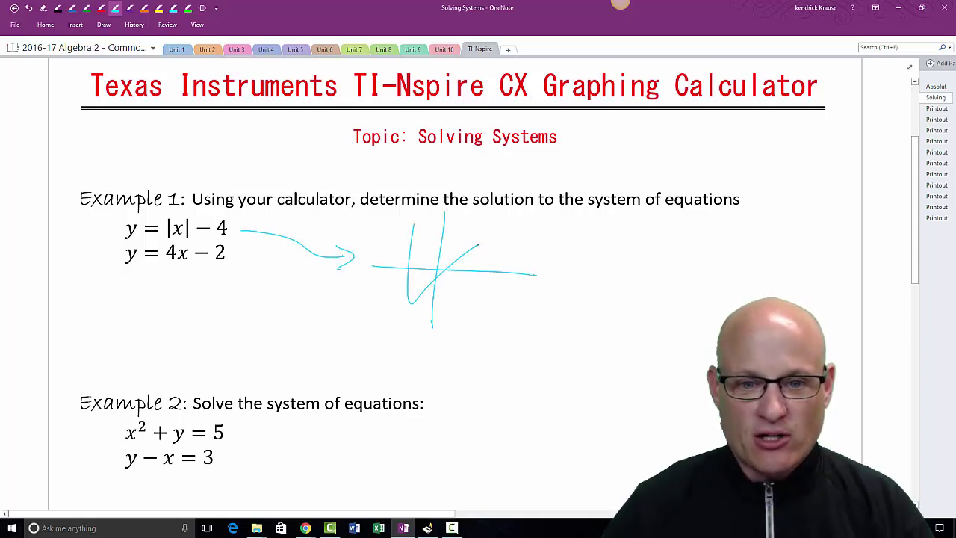
pyautogui.click(484, 246)
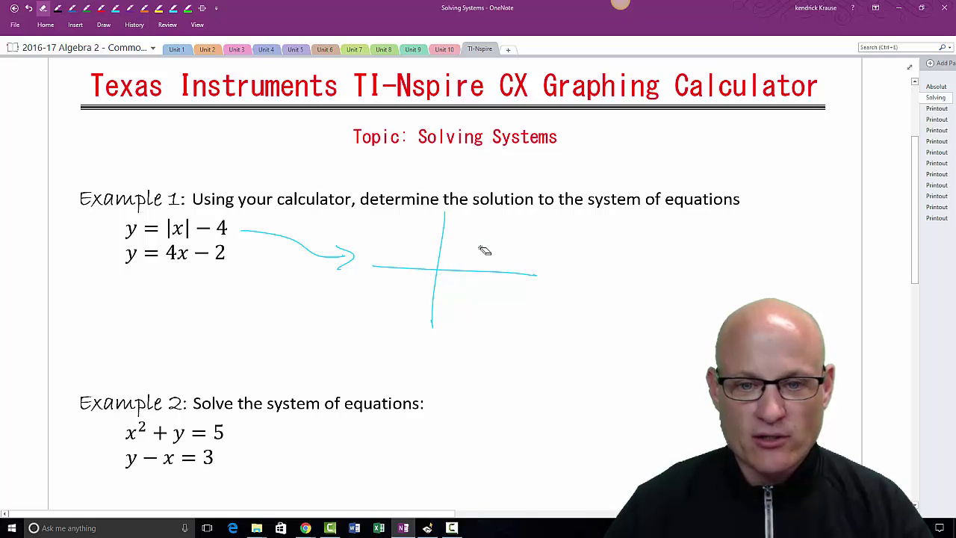
pyautogui.moveTo(414, 275); pyautogui.dragTo(484, 251)
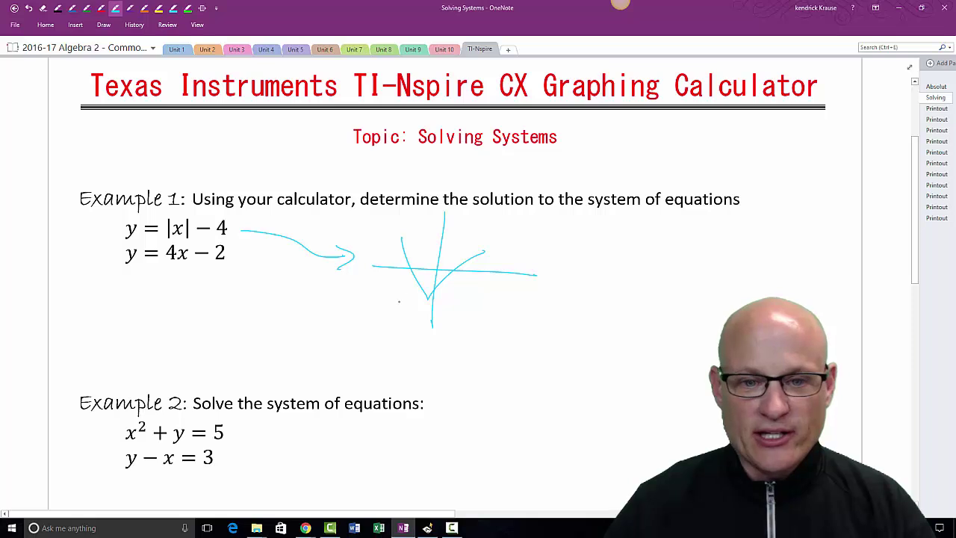
# Draw a line across the V-shaped graph, circle and label the crossings "Points of Intersection", and erase the sketch
pyautogui.moveTo(346, 303); pyautogui.dragTo(614, 265)
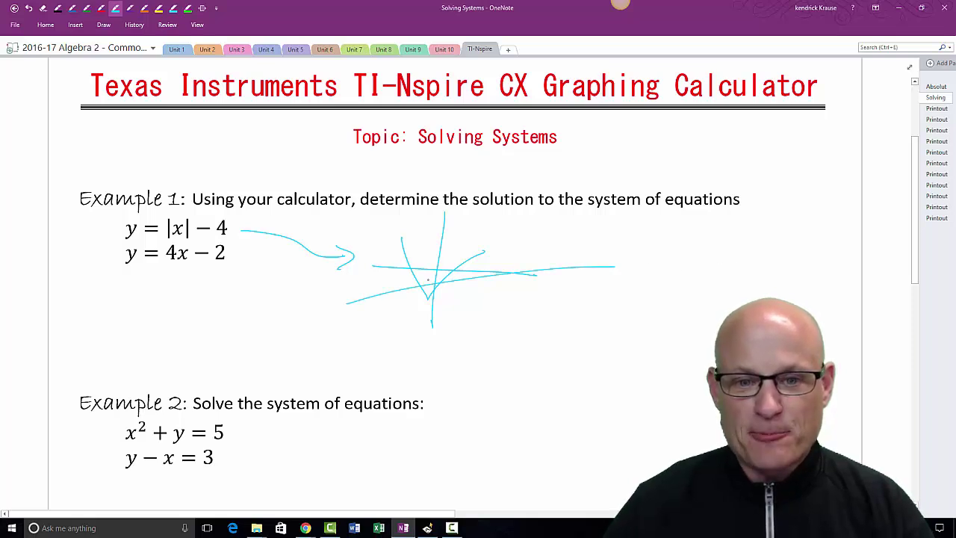
pyautogui.moveTo(427, 282)
pyautogui.mouseDown()
pyautogui.moveTo(443, 292)
pyautogui.moveTo(447, 277)
pyautogui.mouseUp()
pyautogui.moveTo(509, 248); pyautogui.dragTo(511, 237)
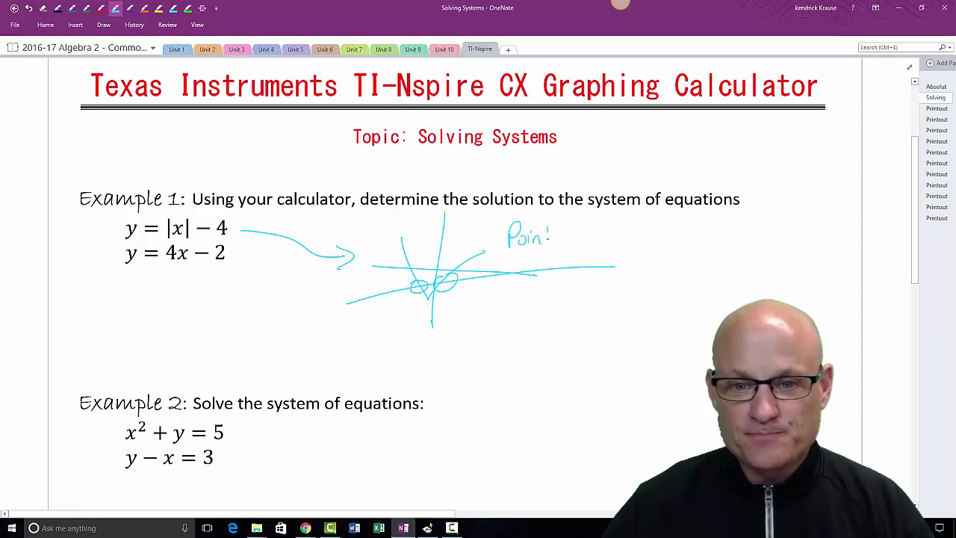
pyautogui.moveTo(569, 238)
pyautogui.mouseDown()
pyautogui.moveTo(600, 240)
pyautogui.moveTo(609, 226)
pyautogui.moveTo(609, 237)
pyautogui.moveTo(685, 233)
pyautogui.mouseUp()
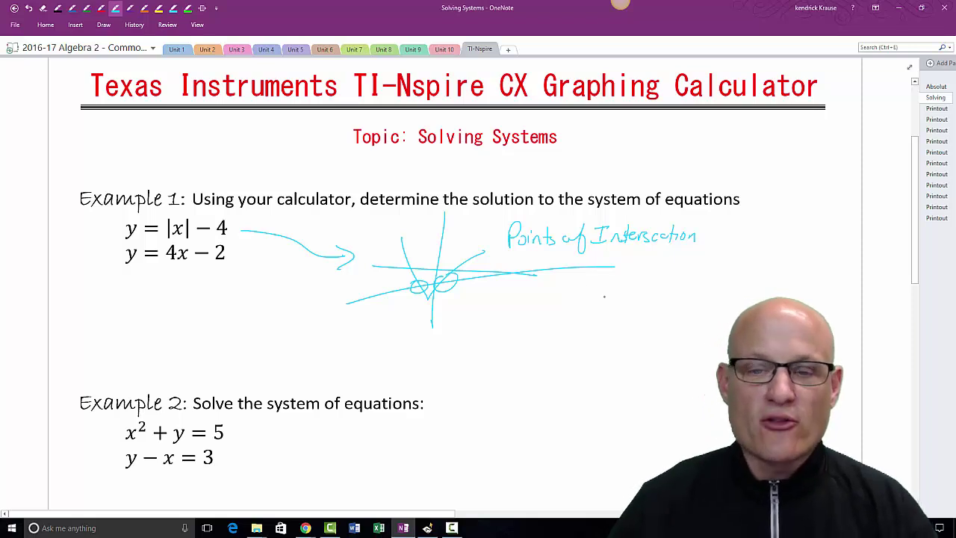
pyautogui.moveTo(632, 252)
pyautogui.mouseDown()
pyautogui.moveTo(610, 262)
pyautogui.moveTo(749, 262)
pyautogui.moveTo(575, 236)
pyautogui.moveTo(541, 325)
pyautogui.moveTo(500, 291)
pyautogui.moveTo(433, 309)
pyautogui.moveTo(443, 283)
pyautogui.moveTo(390, 234)
pyautogui.moveTo(337, 239)
pyautogui.mouseUp()
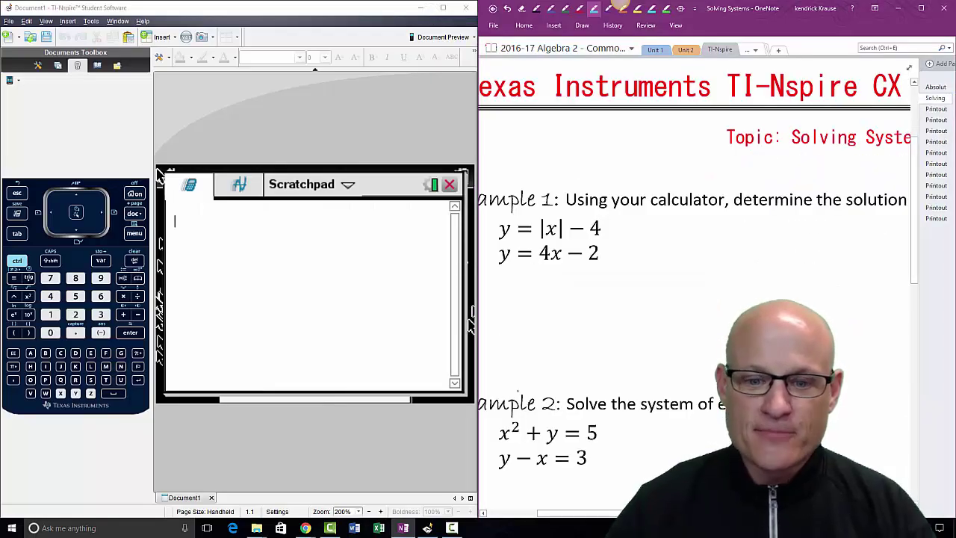
# Bring Example 1 into view beside the calculator and open the home screen in TI-Nspire Student Software
pyautogui.moveTo(548, 515); pyautogui.dragTo(515, 514)
pyautogui.click(135, 196)
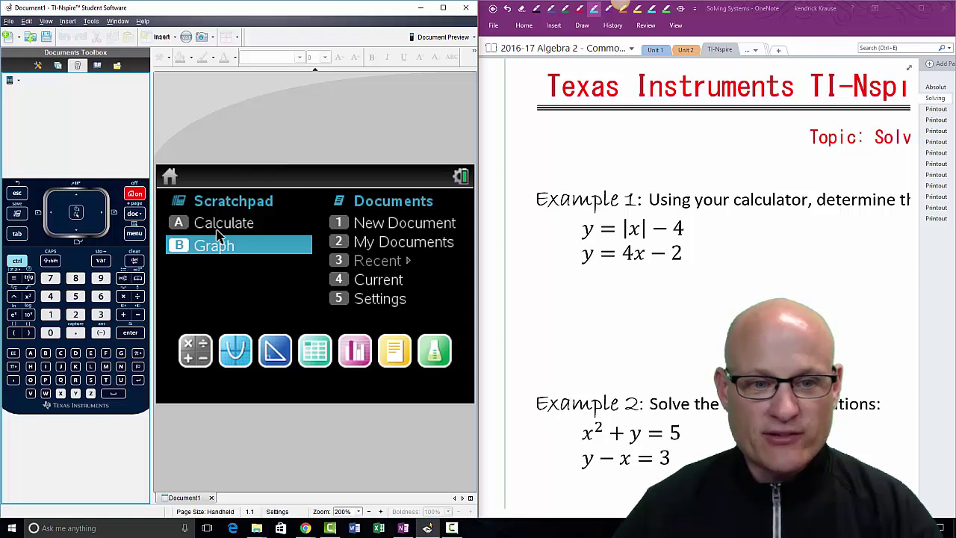
# Add a Graphs page to a new document and close that document without saving
pyautogui.click(238, 356)
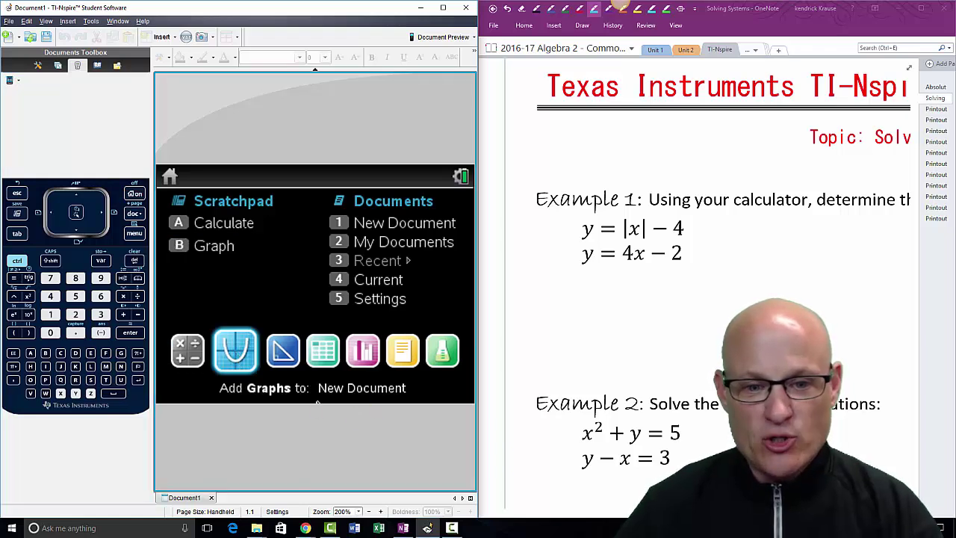
pyautogui.click(229, 345)
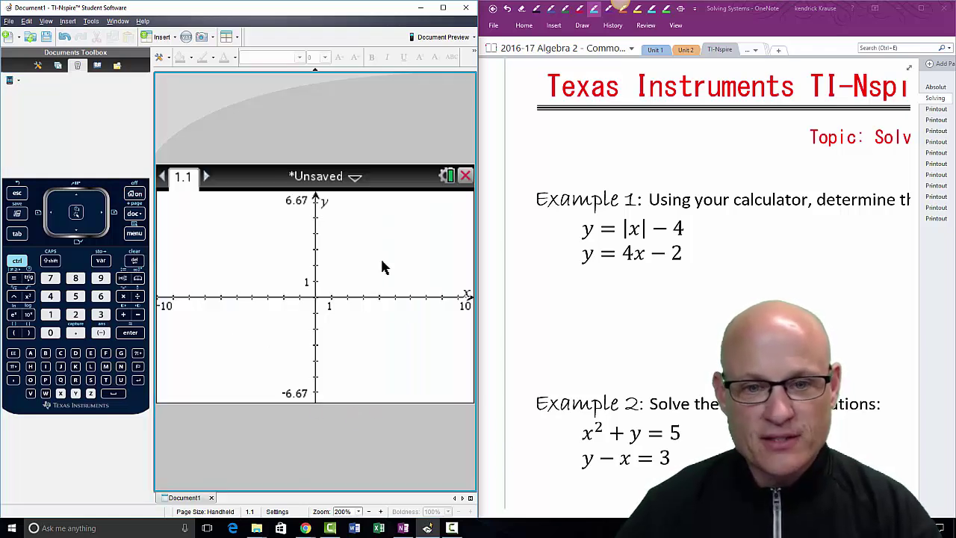
pyautogui.click(465, 175)
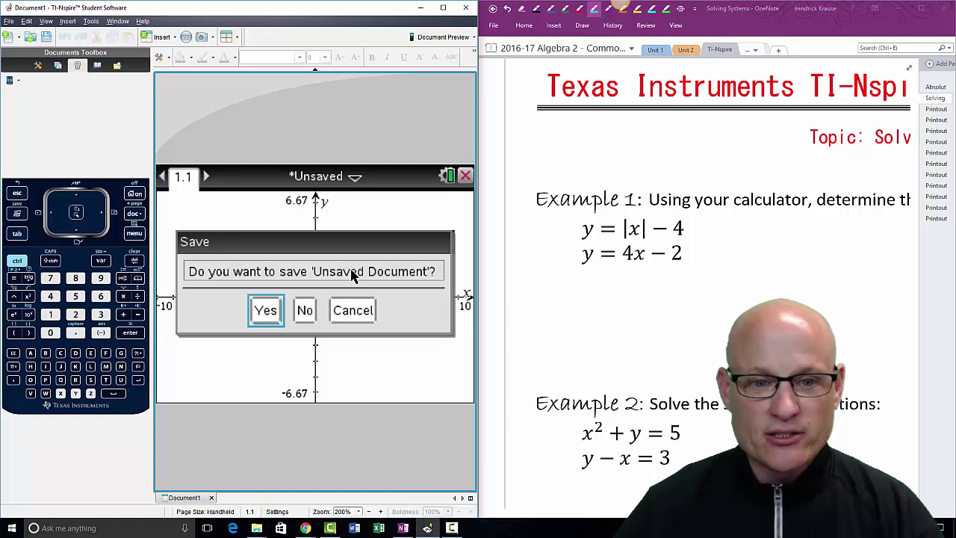
pyautogui.click(303, 310)
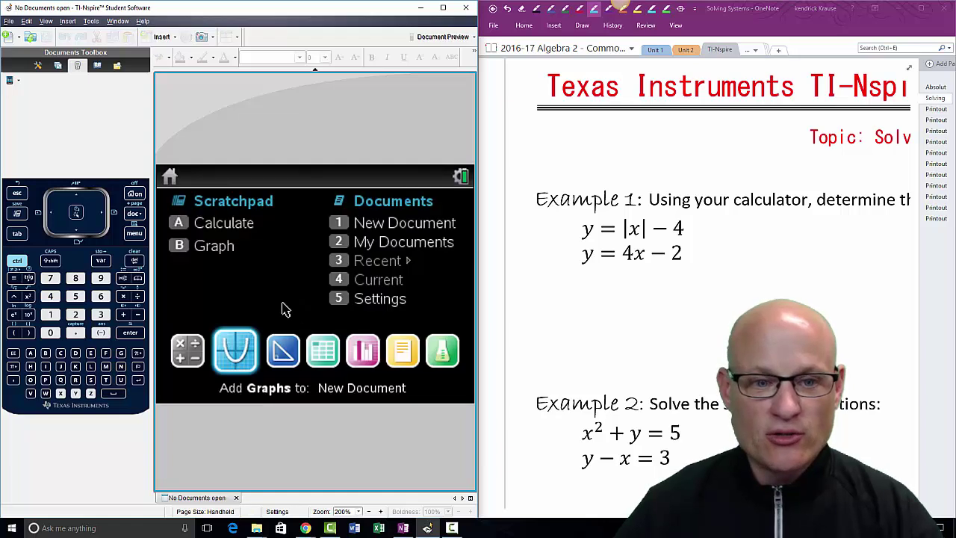
# Open the Scratchpad graph and enter |x| for f1(x) using the absolute value template
pyautogui.click(213, 250)
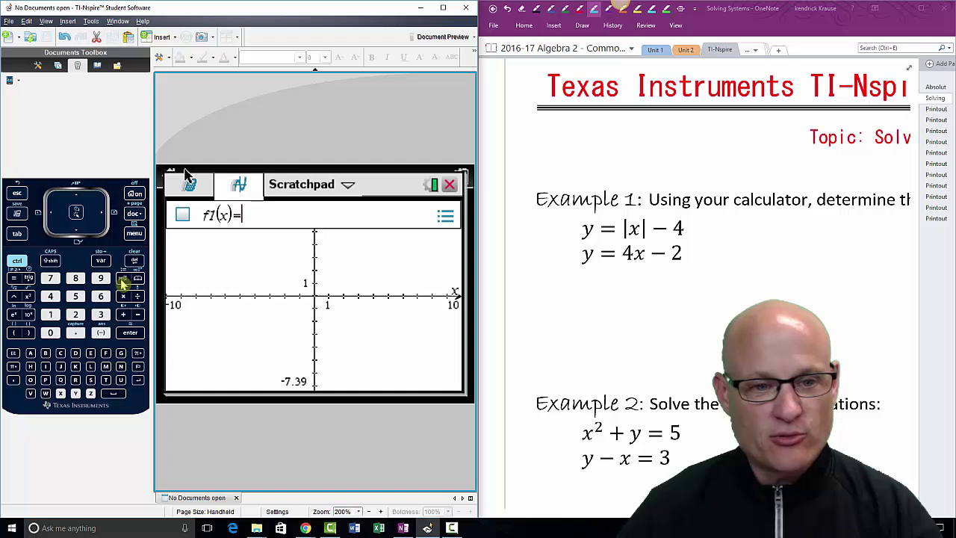
pyautogui.click(123, 281)
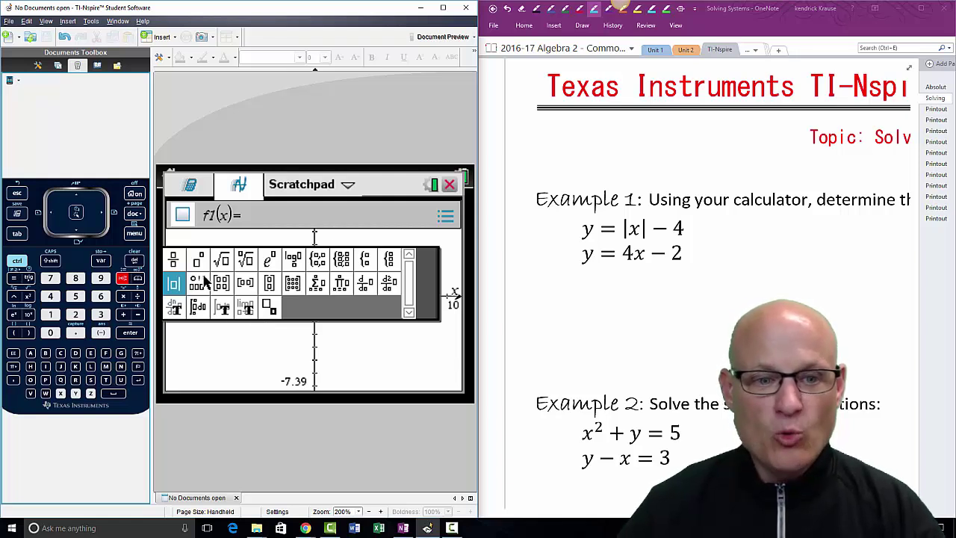
pyautogui.click(132, 334)
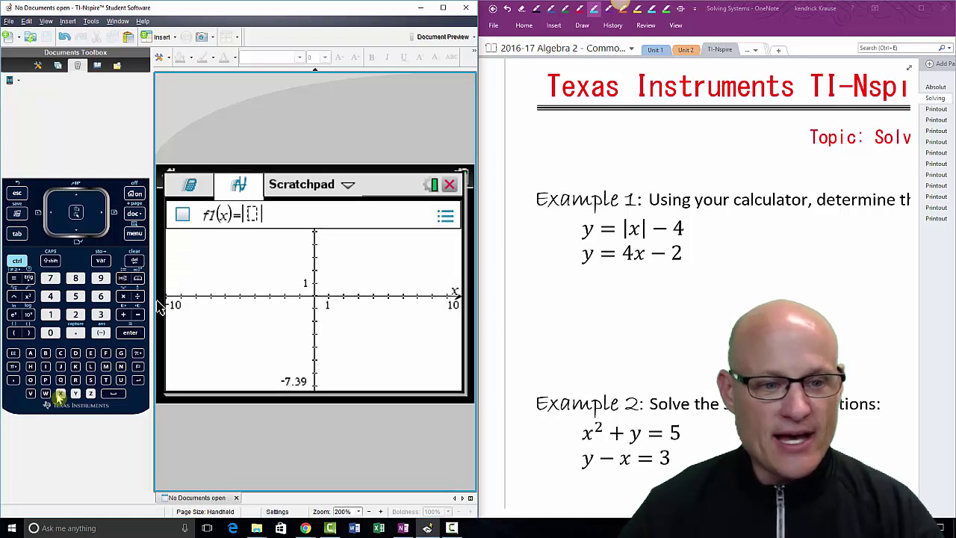
pyautogui.write('x')
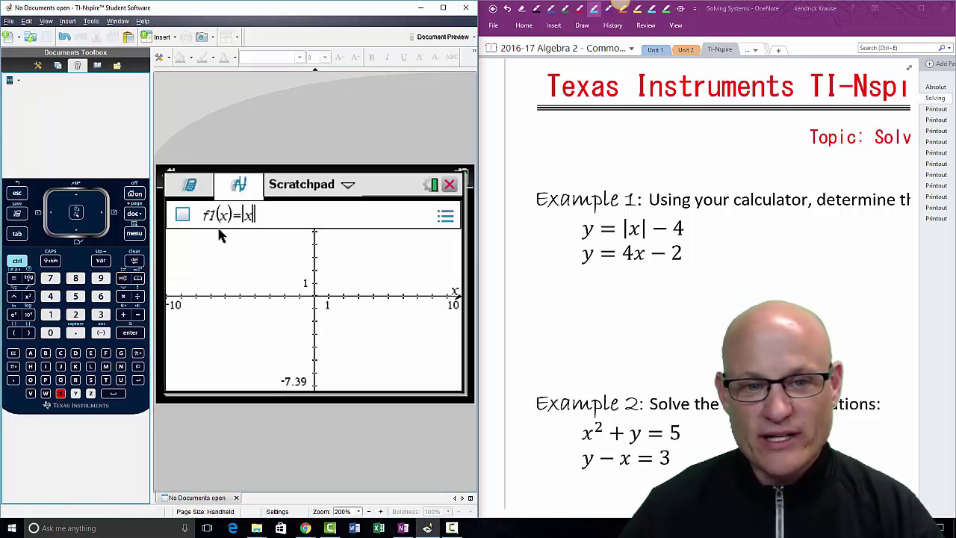
pyautogui.click(138, 313)
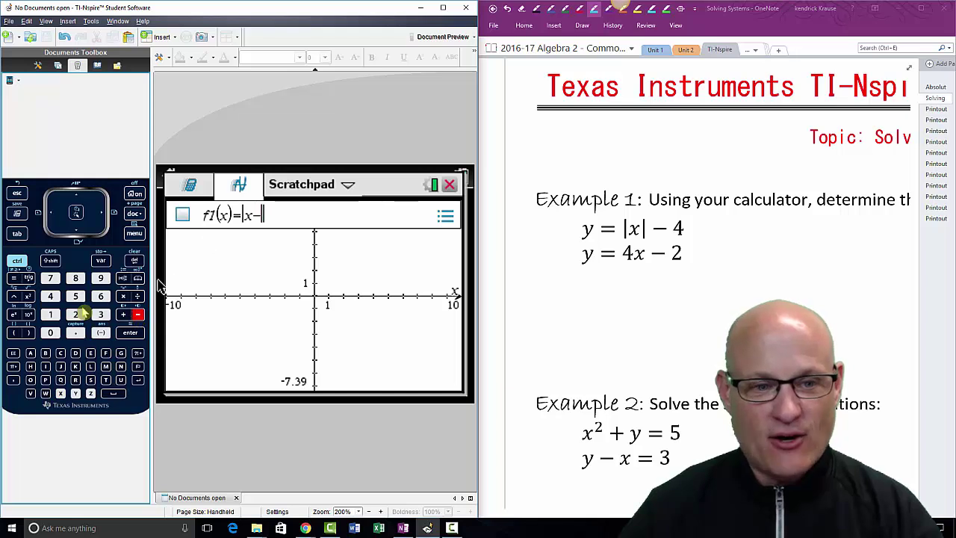
pyautogui.write('4')
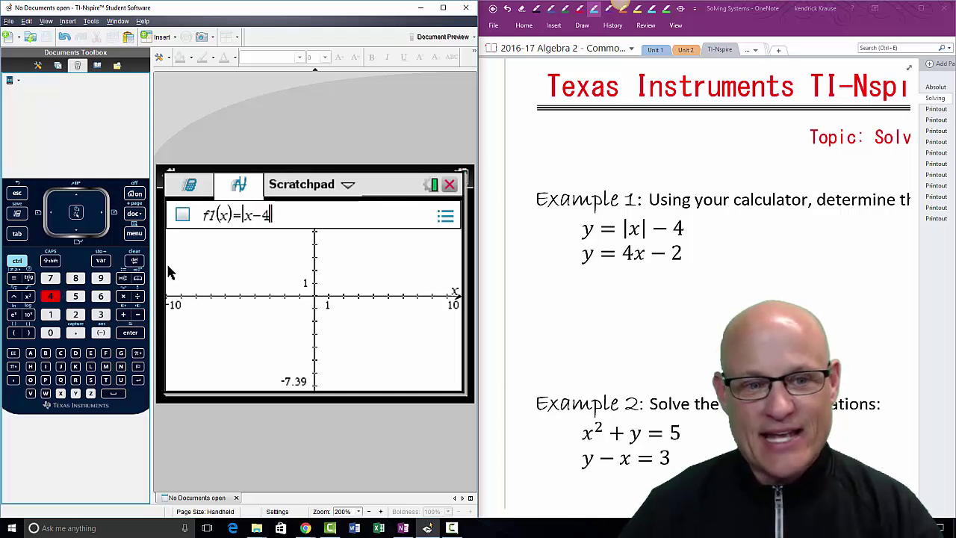
pyautogui.press('BackSpace')
pyautogui.press('BackSpace')
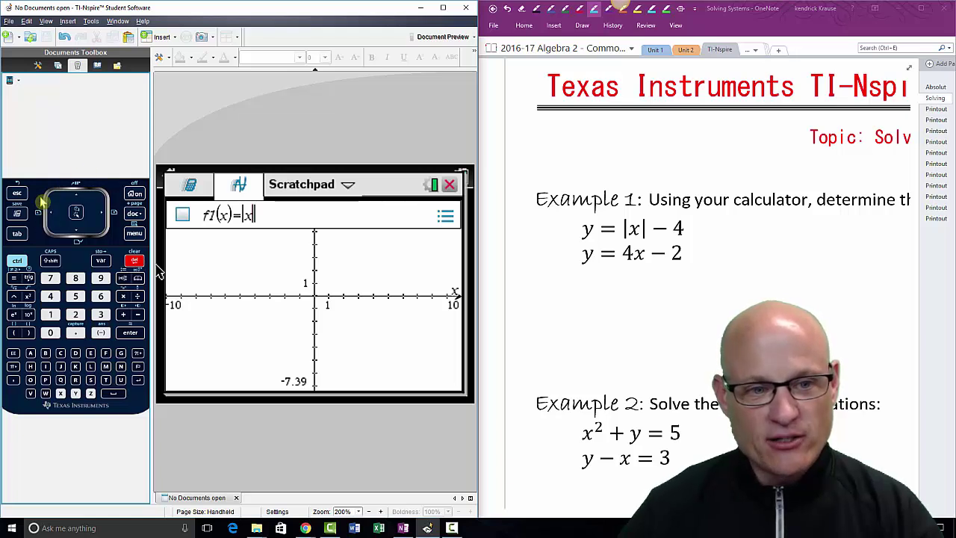
# Append −4 outside the absolute value bars and graph f1(x)=|x|−4
pyautogui.click(100, 214)
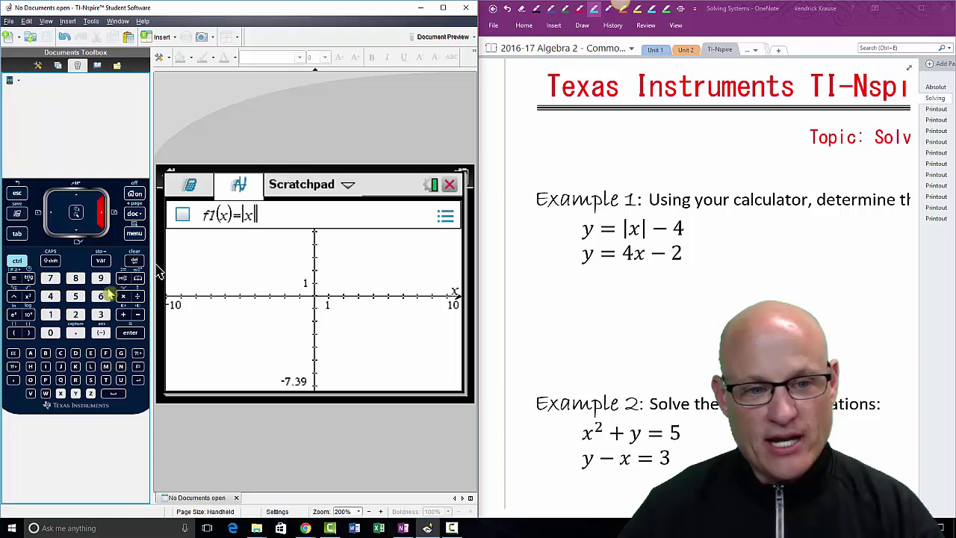
pyautogui.click(137, 315)
pyautogui.click(51, 297)
pyautogui.click(130, 333)
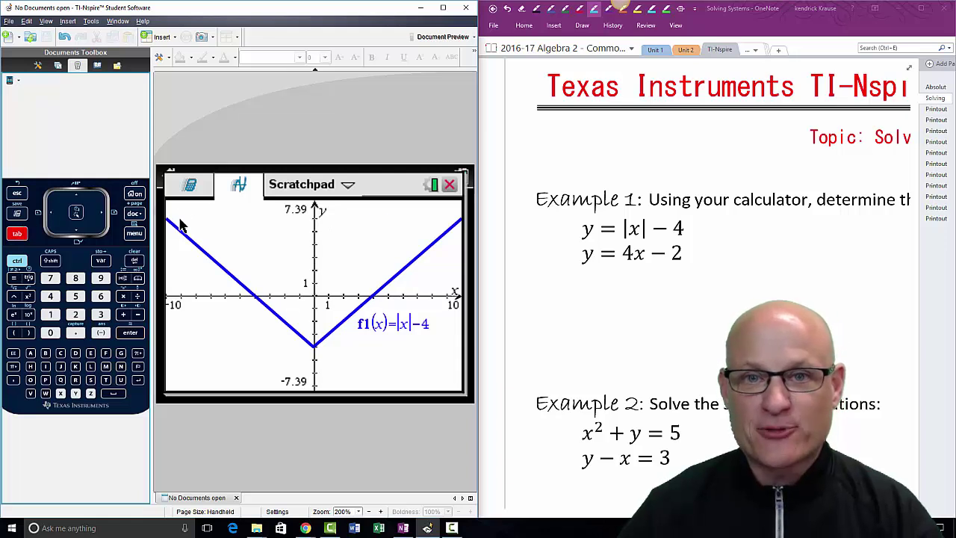
# Graph f2(x)=x−2 and rotate its line to a steeper slope of about 3.12
pyautogui.click(21, 235)
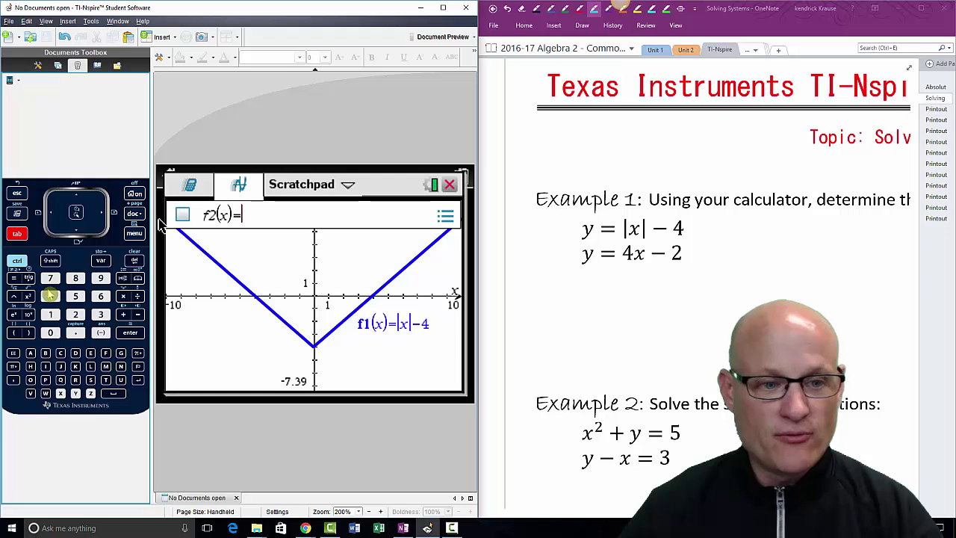
pyautogui.click(60, 394)
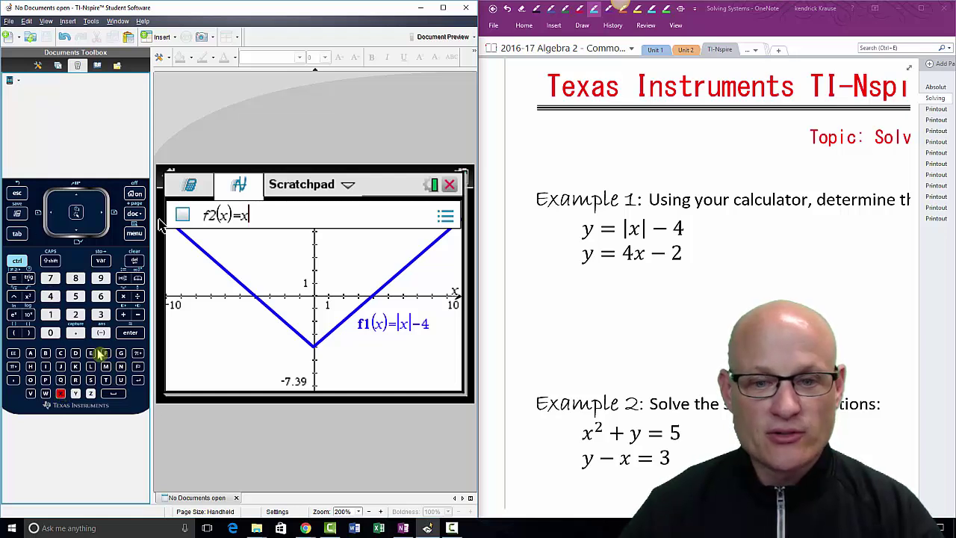
pyautogui.click(137, 314)
pyautogui.click(76, 314)
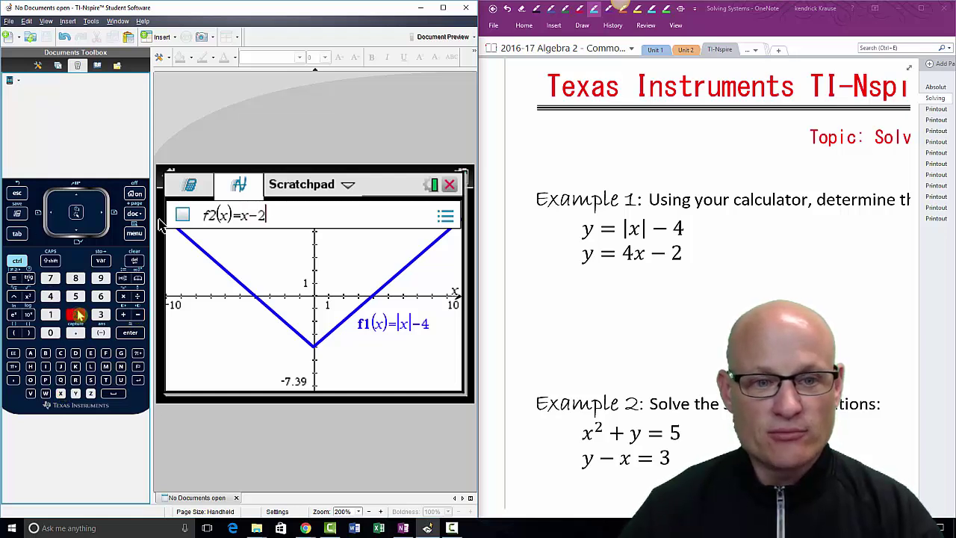
pyautogui.click(131, 335)
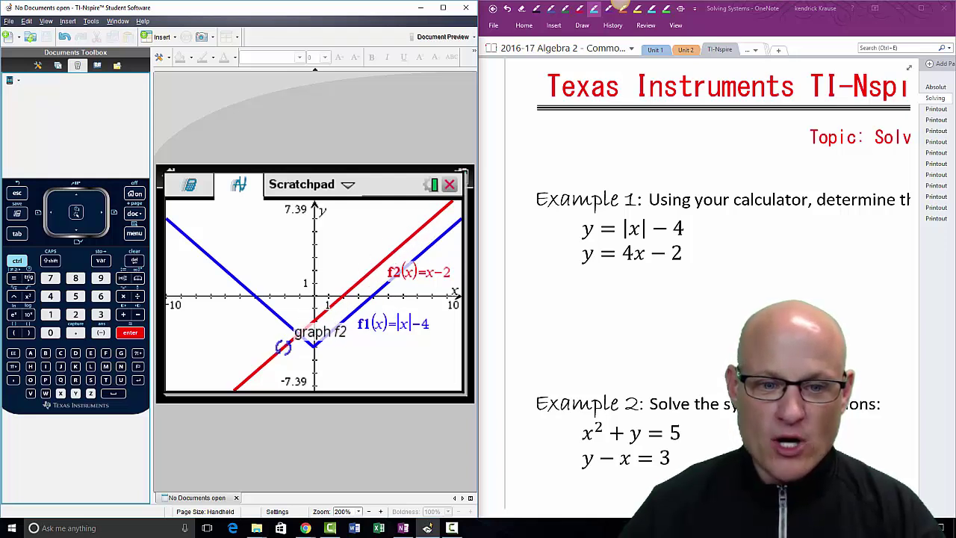
pyautogui.moveTo(298, 340); pyautogui.dragTo(277, 326)
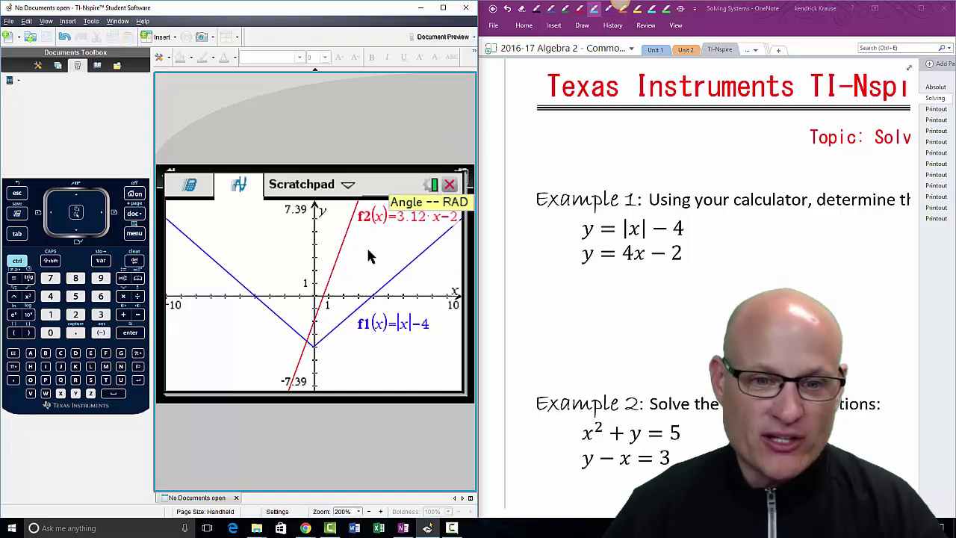
# Reopen the function entry line and recall f2(x) for editing
pyautogui.click(17, 233)
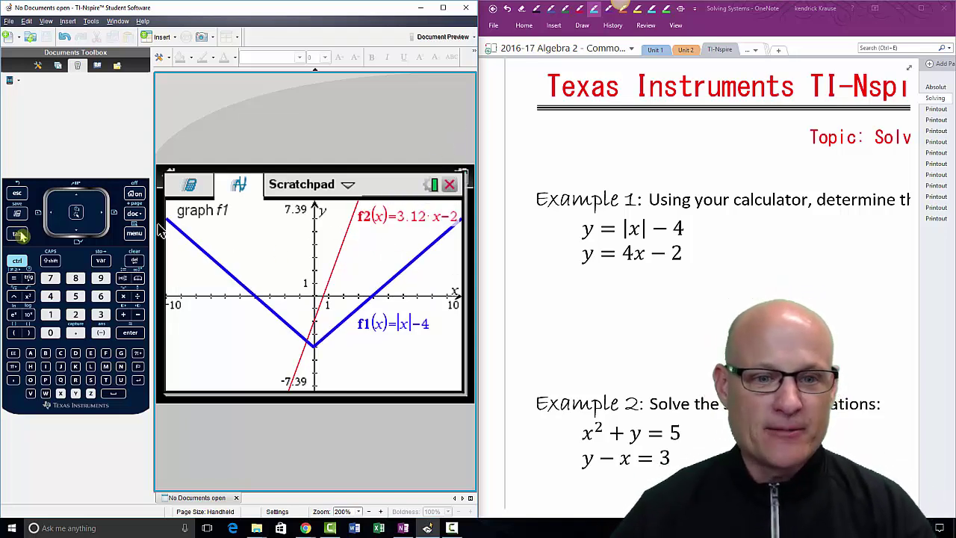
pyautogui.click(17, 233)
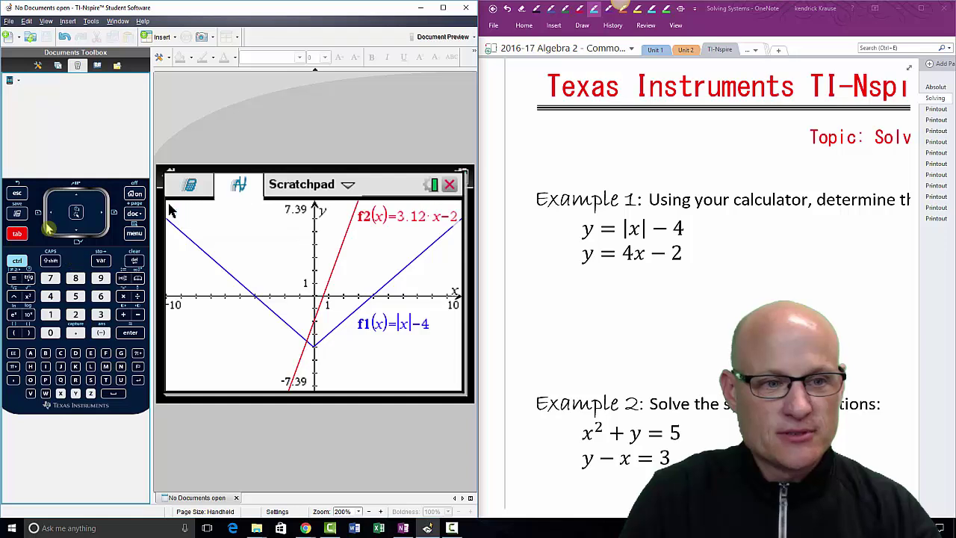
pyautogui.click(18, 233)
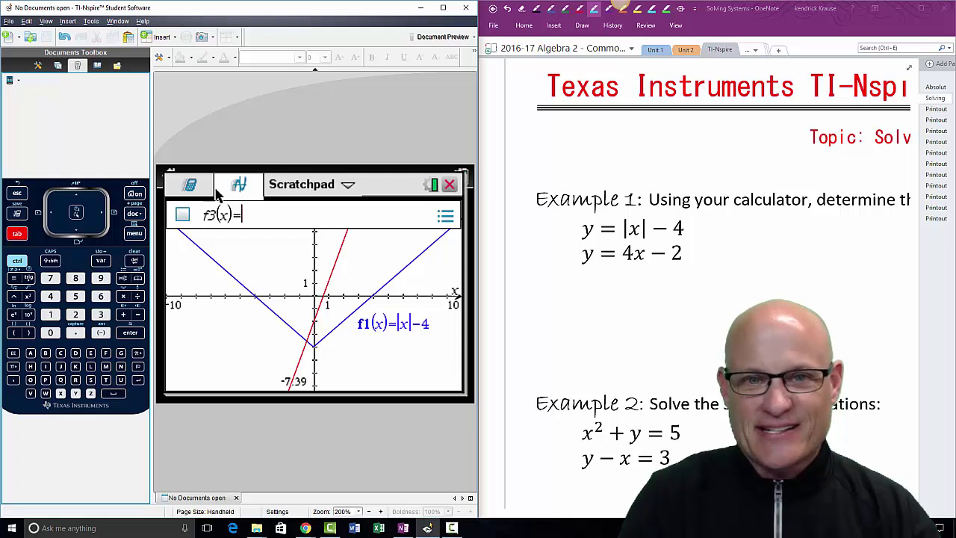
pyautogui.click(78, 199)
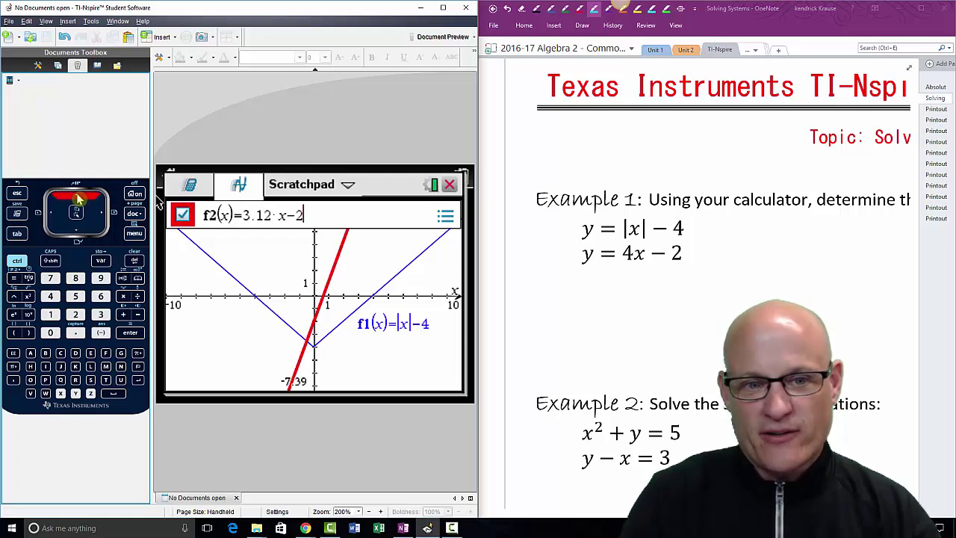
pyautogui.click(133, 234)
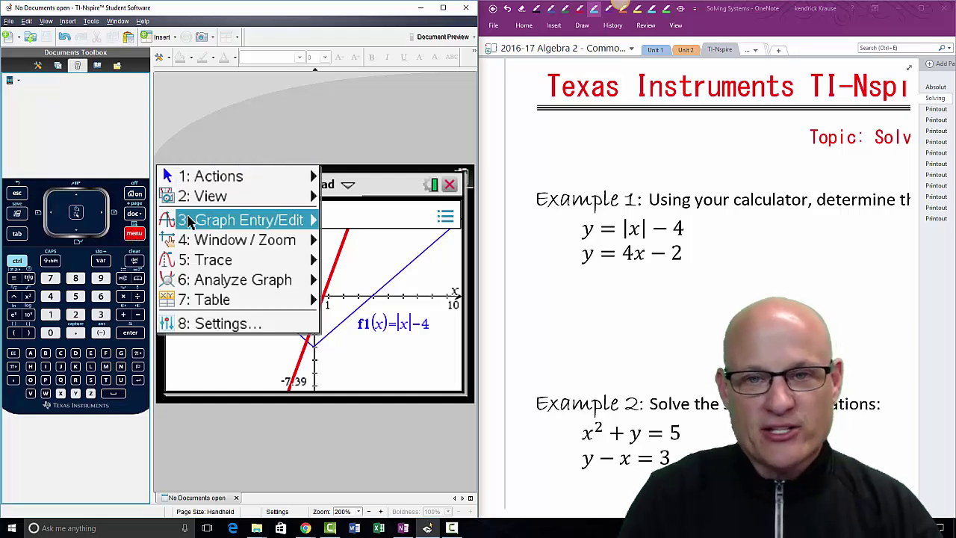
pyautogui.click(189, 221)
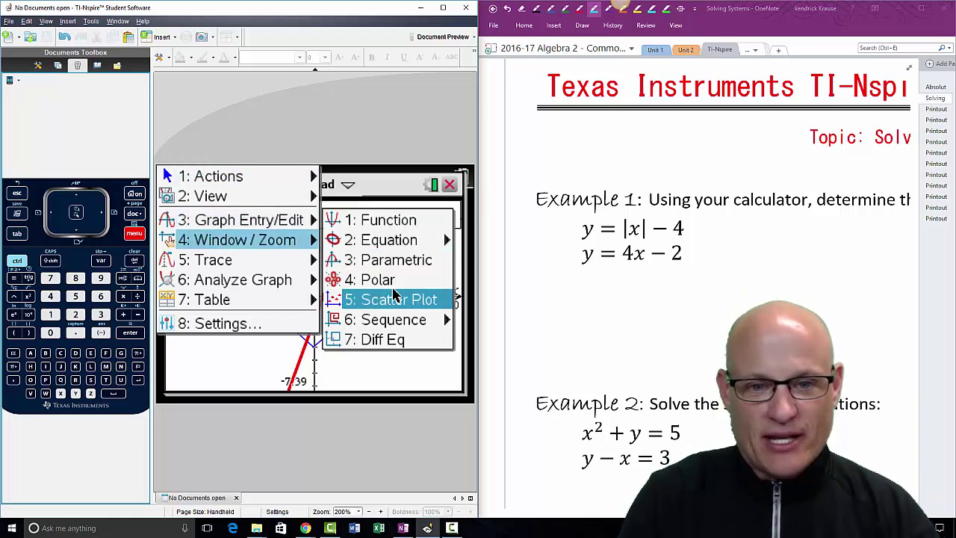
pyautogui.moveTo(178, 256)
pyautogui.press('Escape')
pyautogui.press('Escape')
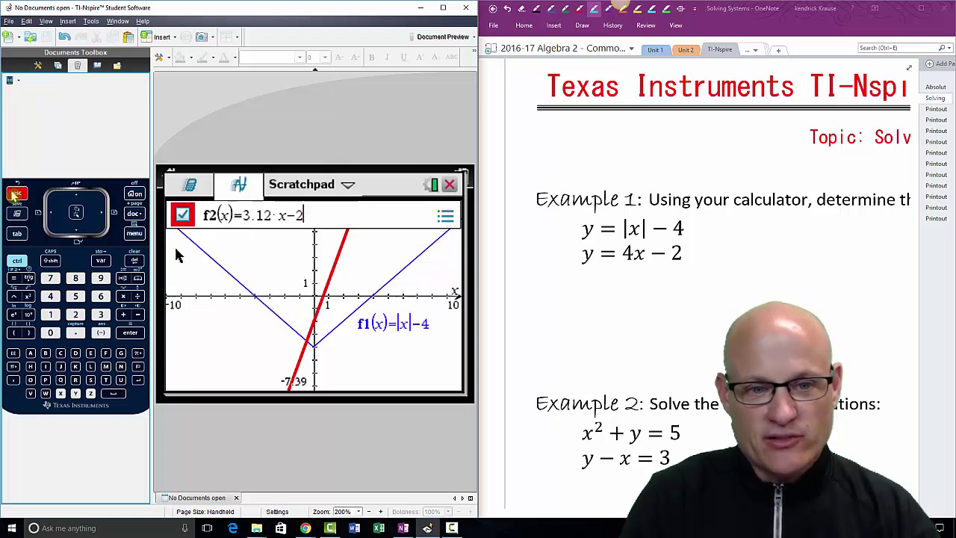
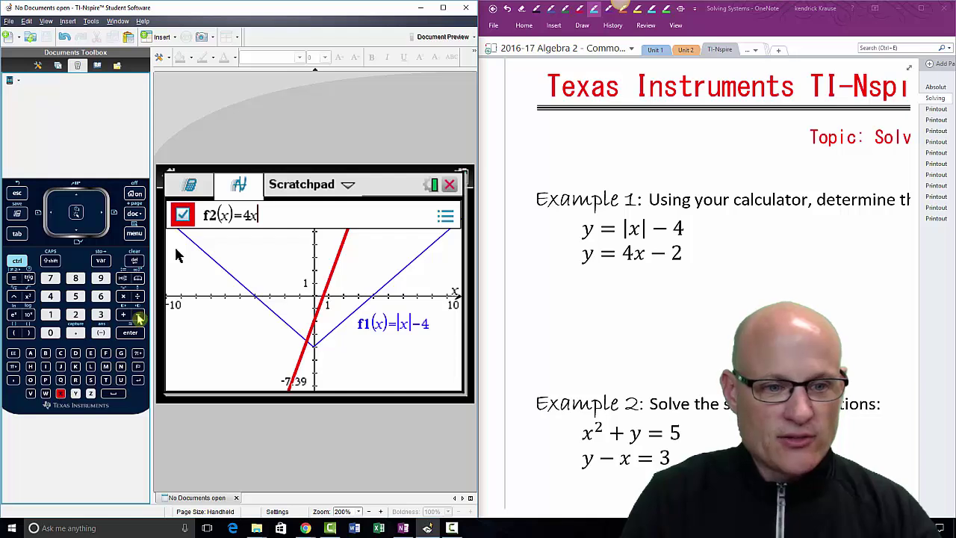
# Replace the expression of f2(x) with 4x−2 and graph it
pyautogui.click(75, 313)
pyautogui.click(130, 333)
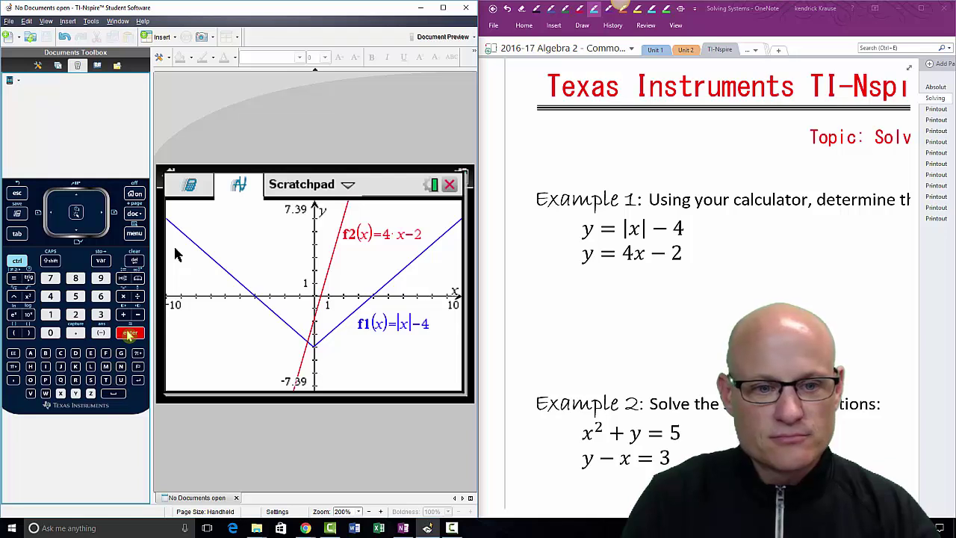
# Recall f2(x) in the entry line, and close and reopen the Scratchpad graph
pyautogui.click(17, 234)
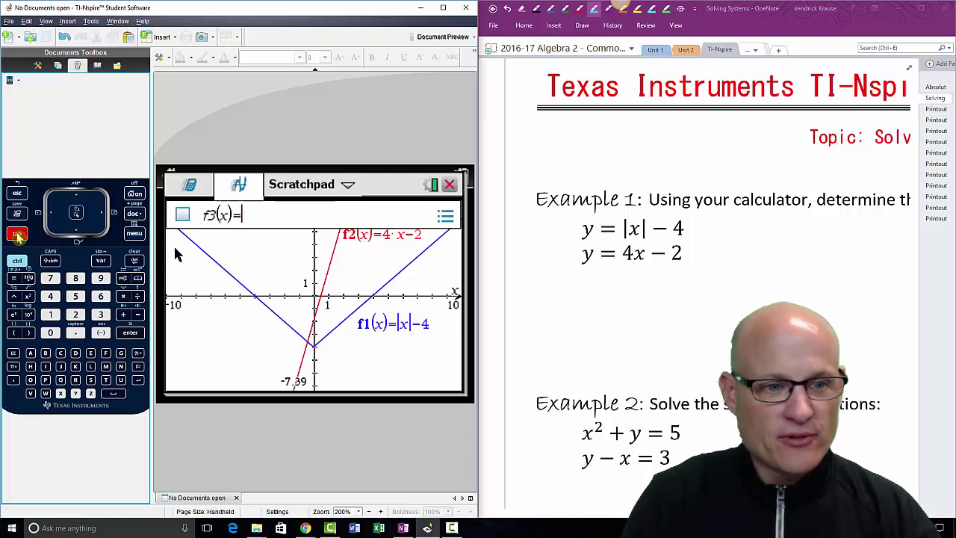
pyautogui.press('Up')
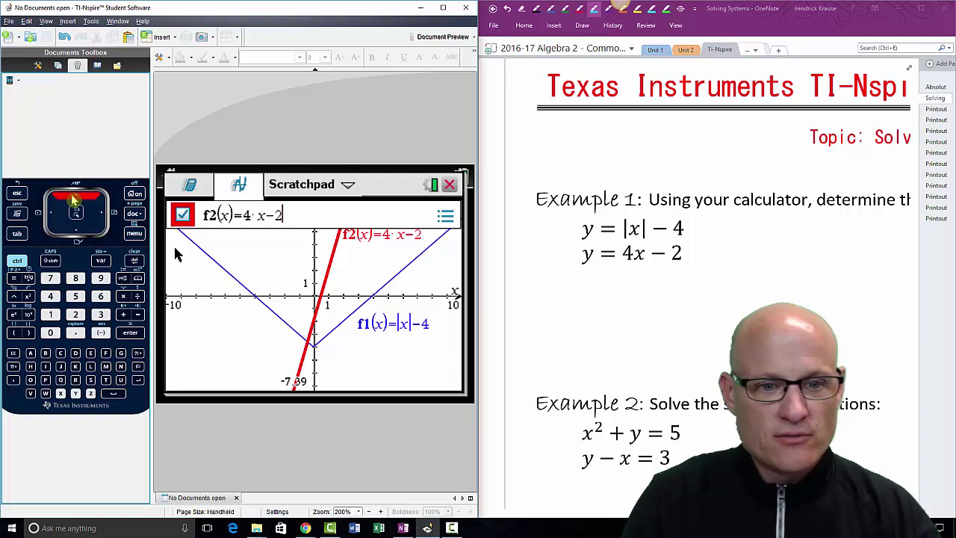
pyautogui.click(133, 333)
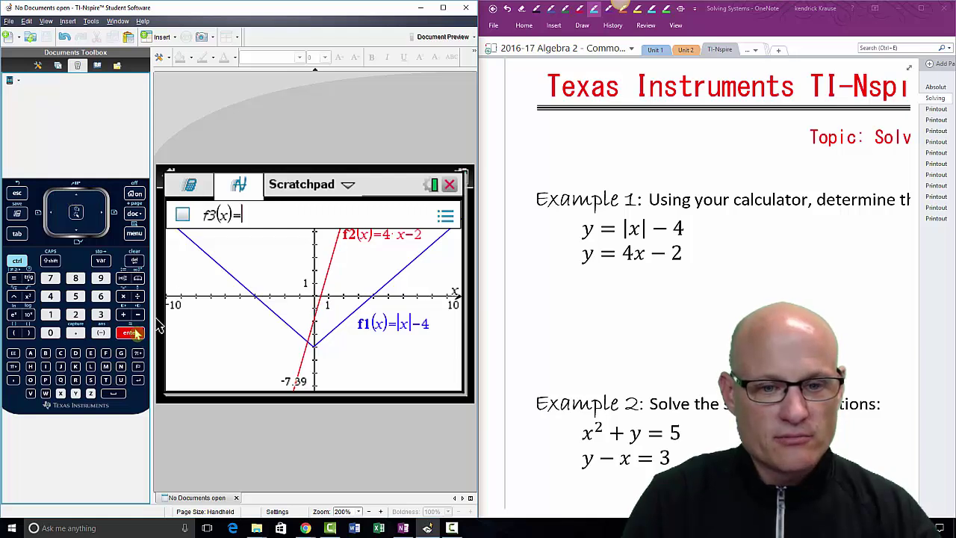
pyautogui.click(448, 185)
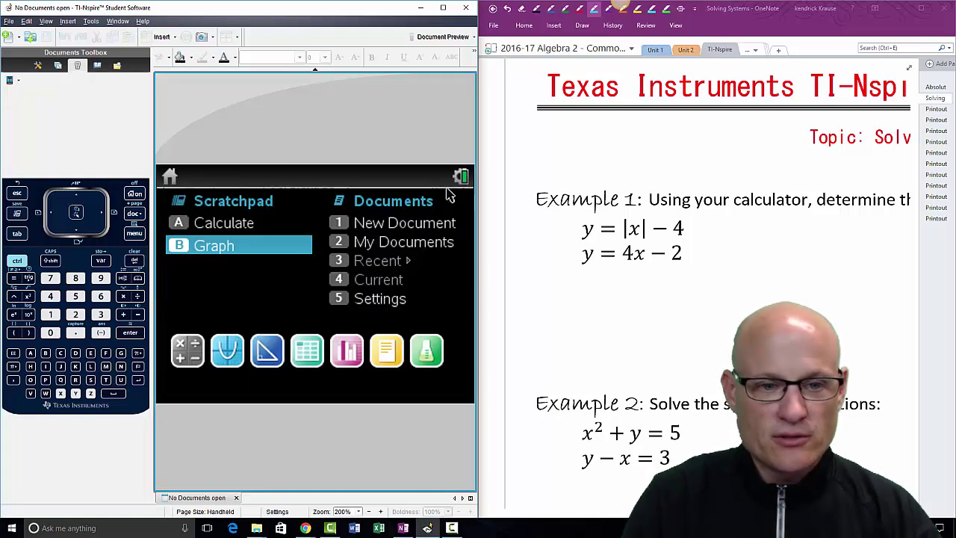
pyautogui.click(218, 251)
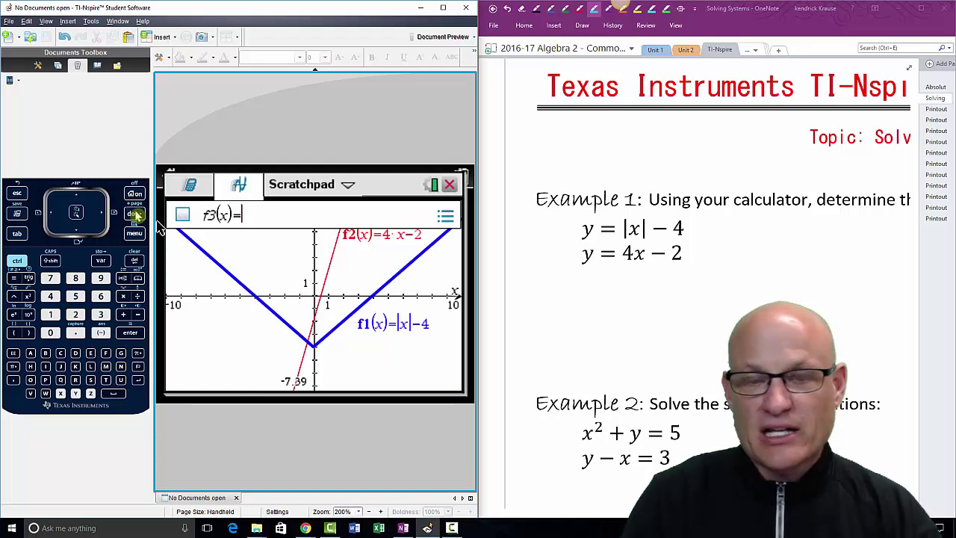
# Clear the Scratchpad and open its blank graph page
pyautogui.click(135, 214)
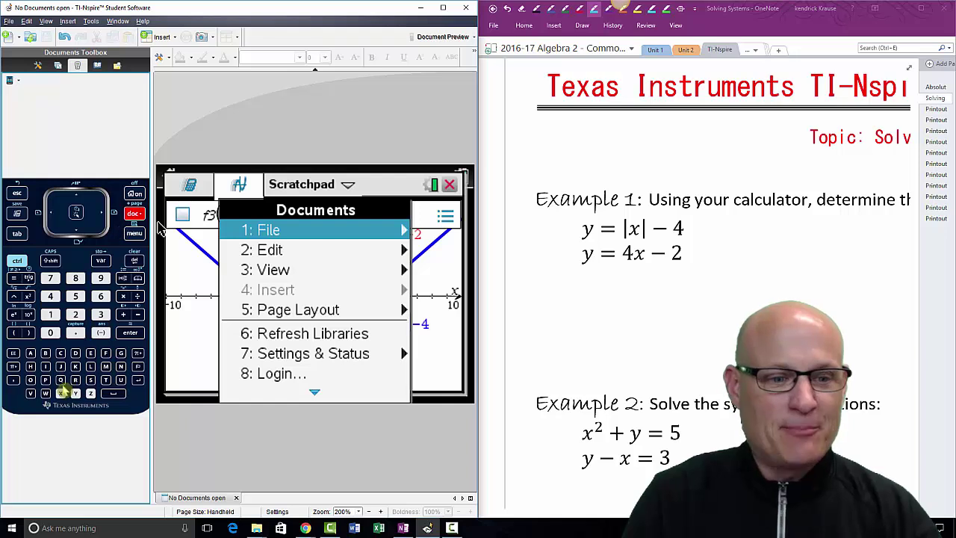
pyautogui.click(46, 353)
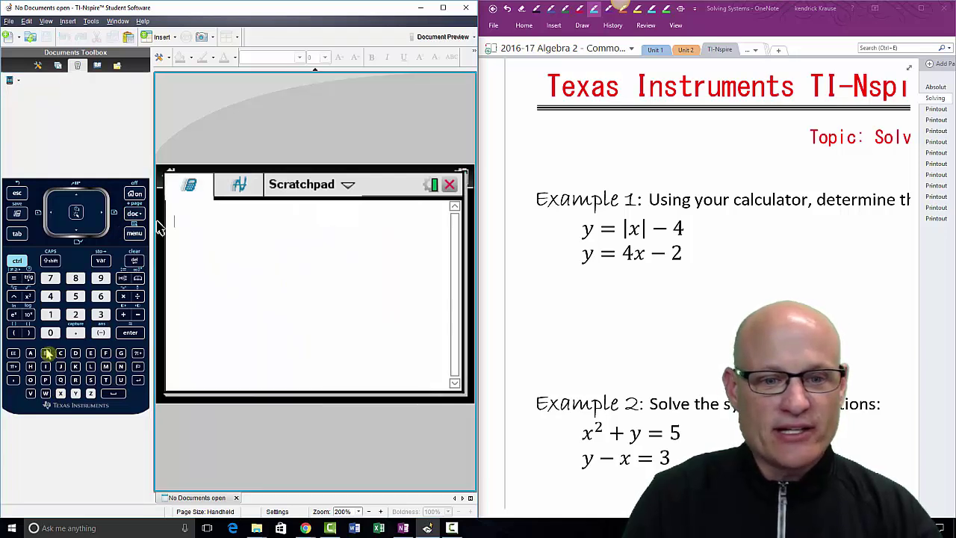
pyautogui.click(16, 214)
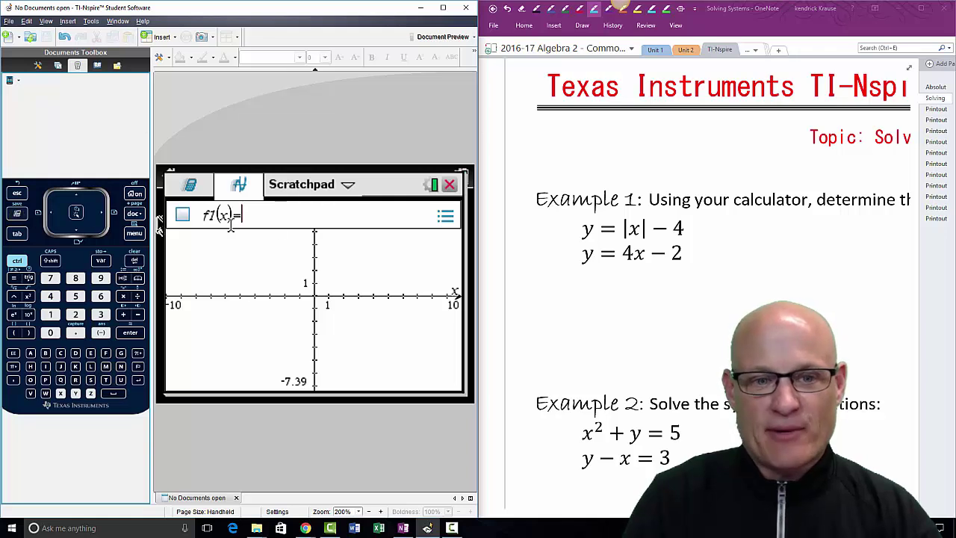
# Graph f1(x)=|x|−4 using the absolute value template
pyautogui.click(123, 278)
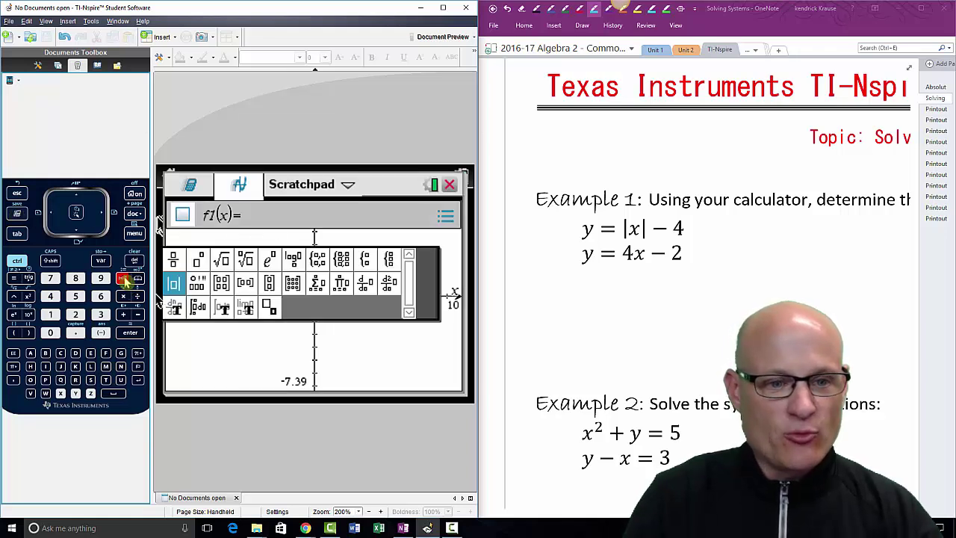
pyautogui.click(130, 334)
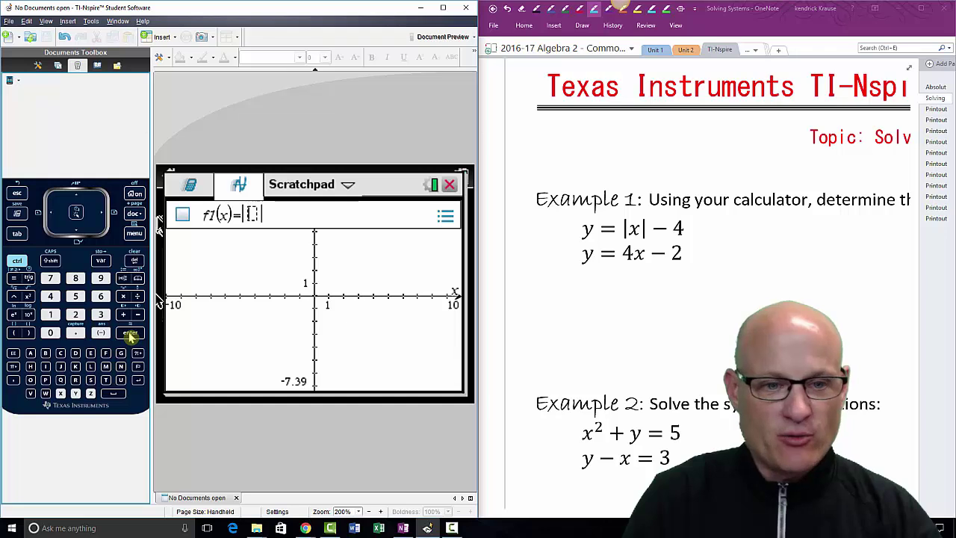
pyautogui.click(61, 393)
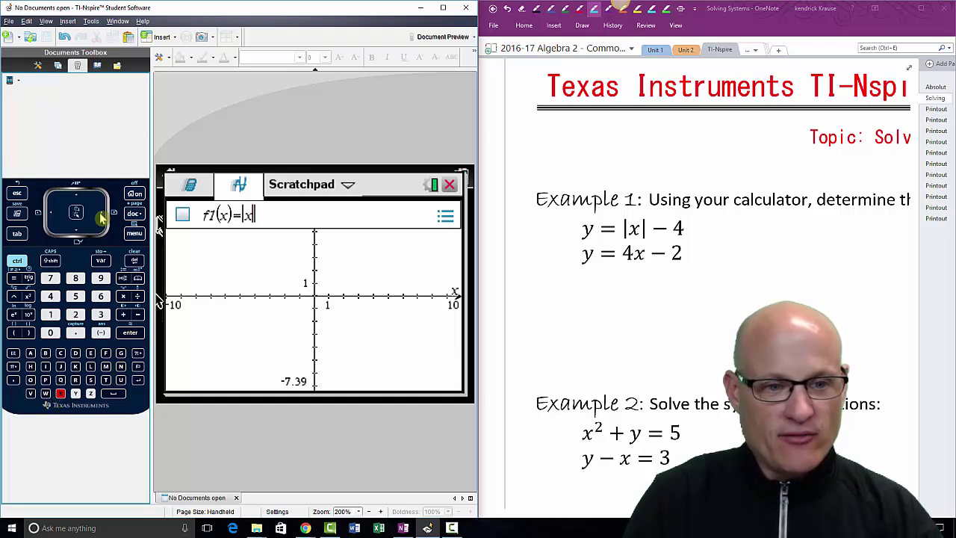
pyautogui.click(137, 314)
pyautogui.click(50, 296)
pyautogui.click(127, 334)
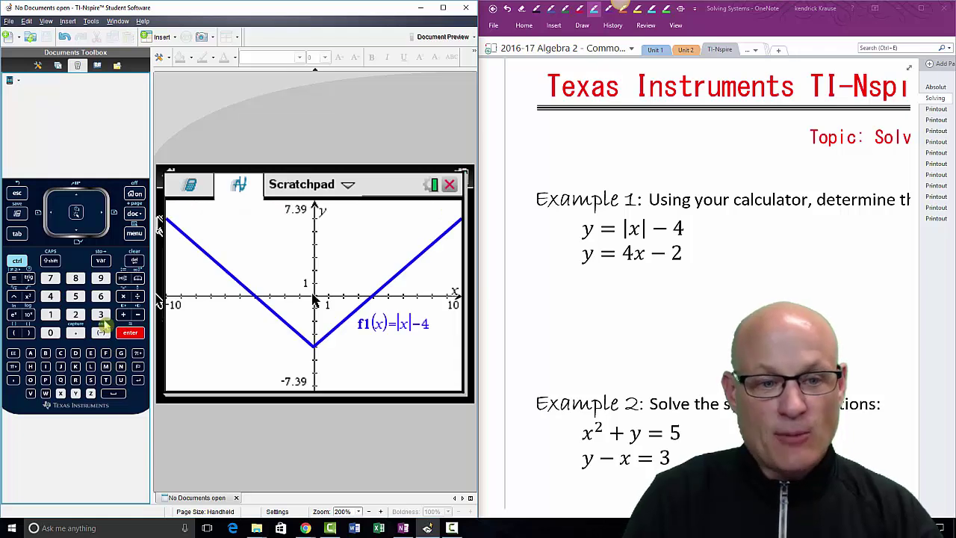
# Graph f2(x)=4x−2 on the same axes
pyautogui.click(19, 234)
pyautogui.click(50, 295)
pyautogui.click(61, 393)
pyautogui.click(138, 313)
pyautogui.click(76, 315)
pyautogui.click(130, 334)
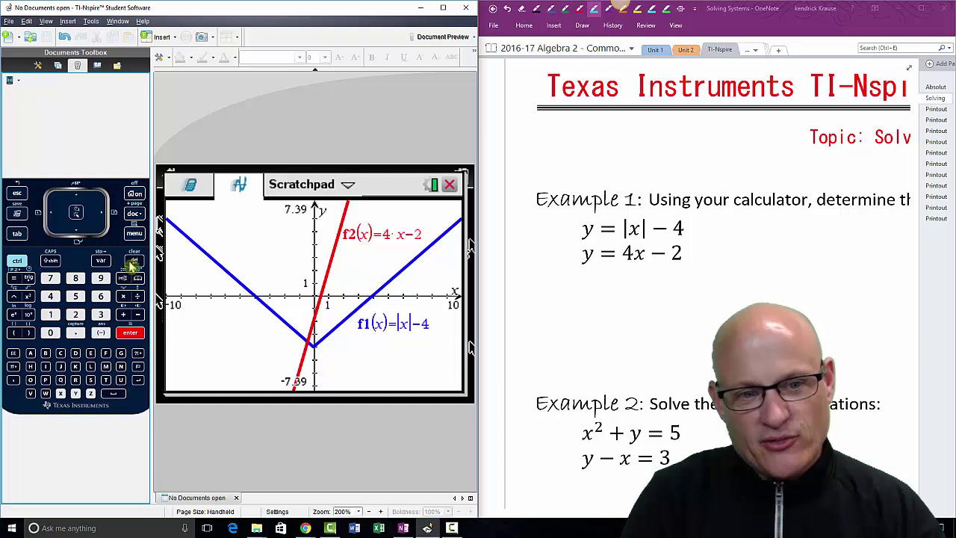
# Find the intersection of f1 and f2 with bounds on either side of it, and move its coordinate label left of the point
pyautogui.click(134, 234)
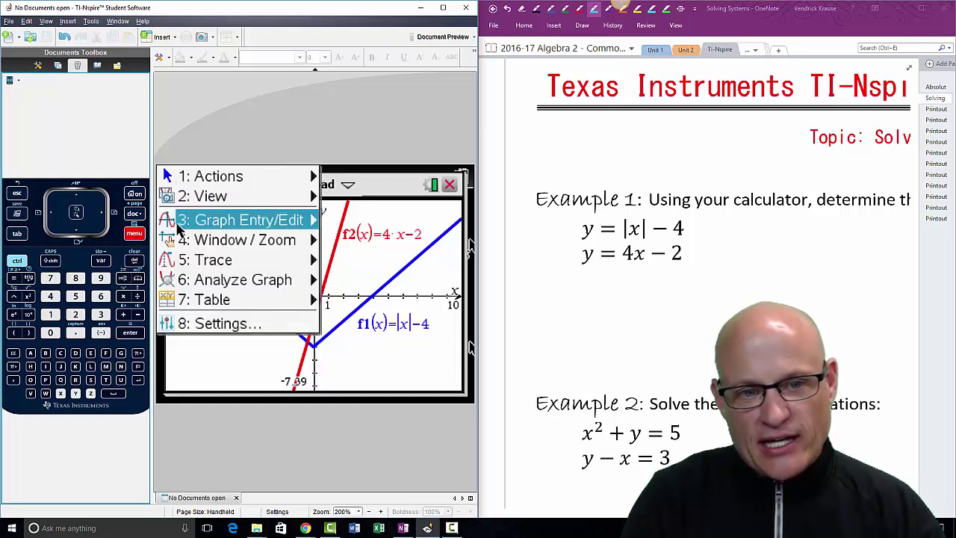
pyautogui.moveTo(224, 182)
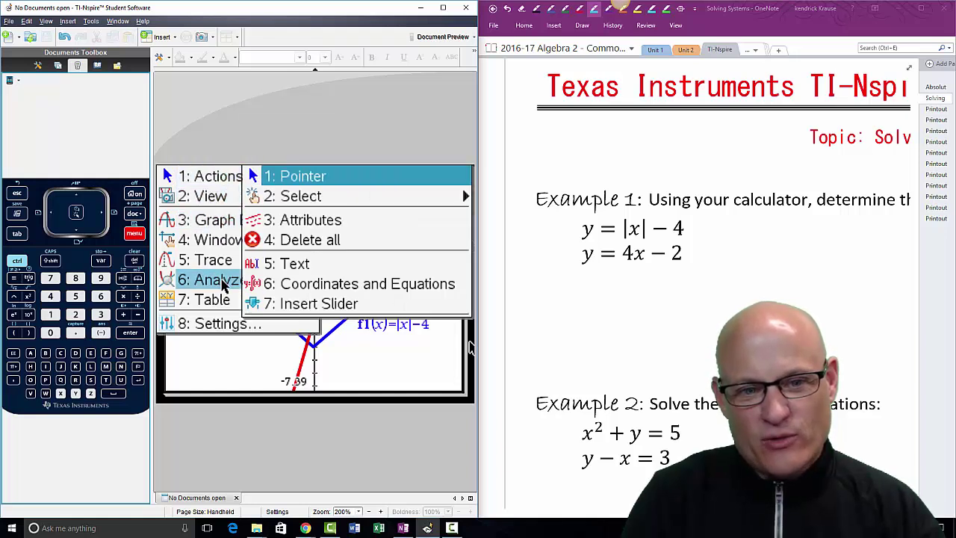
pyautogui.click(17, 192)
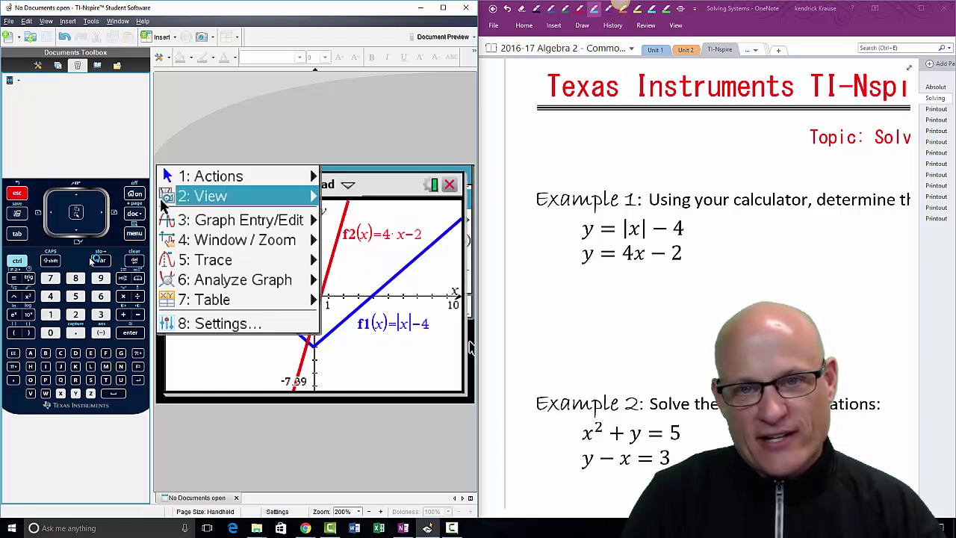
pyautogui.moveTo(210, 281)
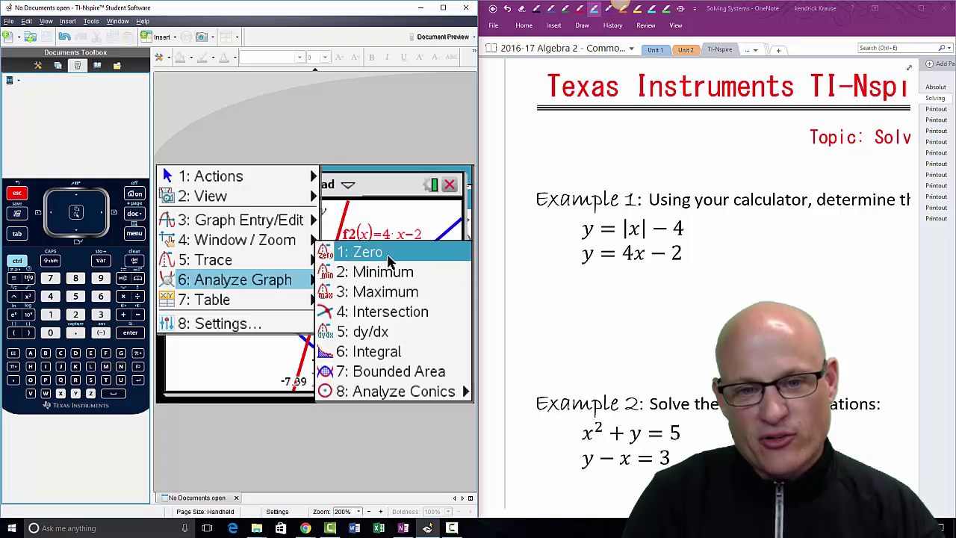
pyautogui.click(406, 312)
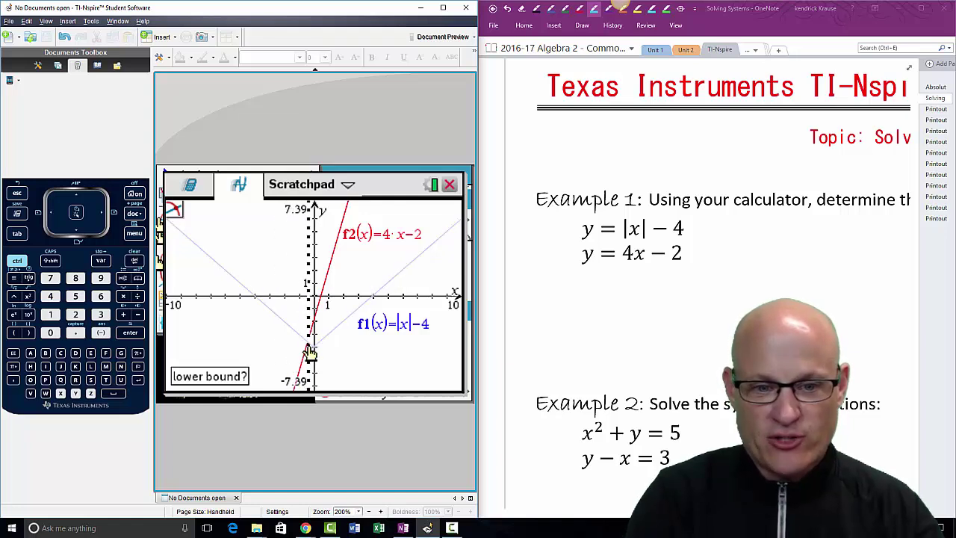
pyautogui.click(272, 353)
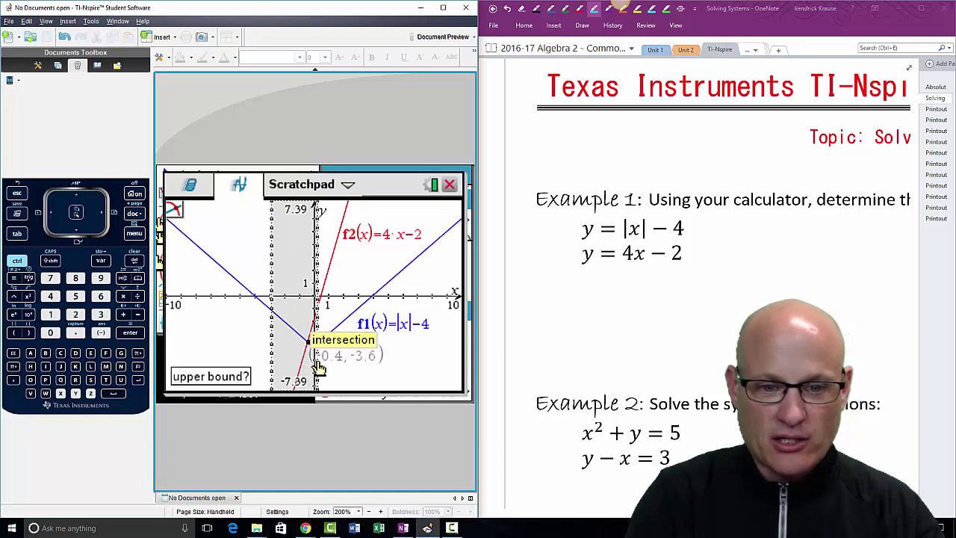
pyautogui.click(344, 365)
pyautogui.moveTo(375, 356)
pyautogui.mouseDown()
pyautogui.moveTo(258, 346)
pyautogui.moveTo(265, 344)
pyautogui.mouseUp()
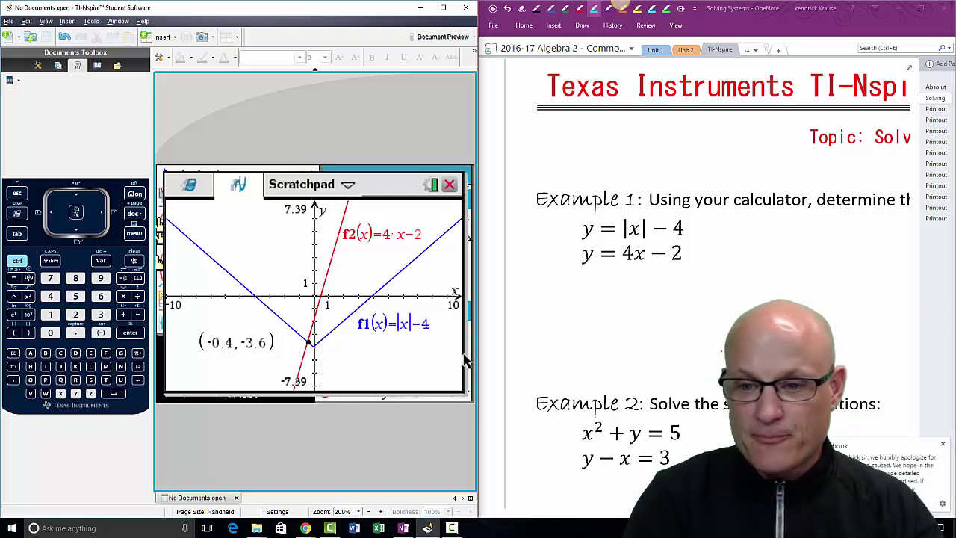
# Switch to the OneNote notes and bring up the Example 2 system x²+y=5 and y−x=3
pyautogui.click(874, 401)
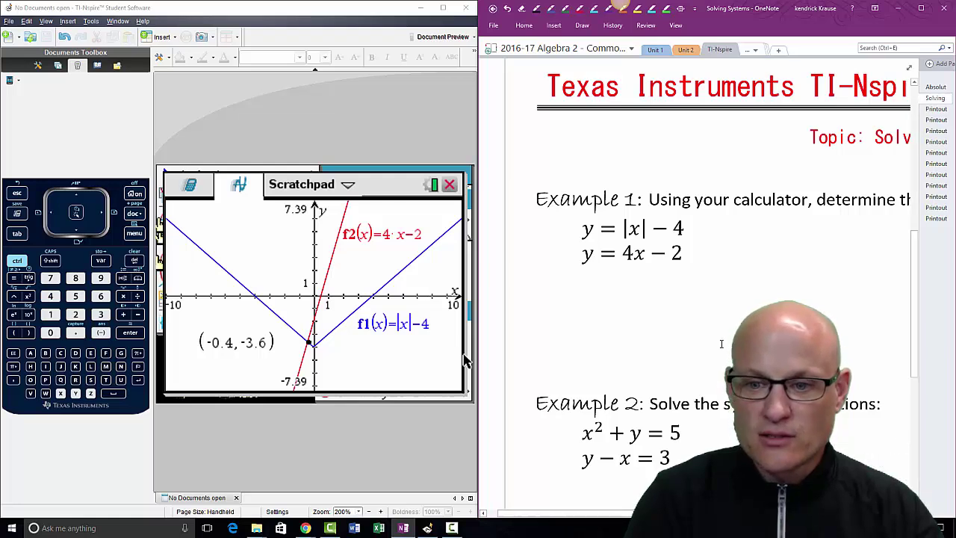
pyautogui.scroll(-5, 721, 344)
pyautogui.scroll(1, 719, 342)
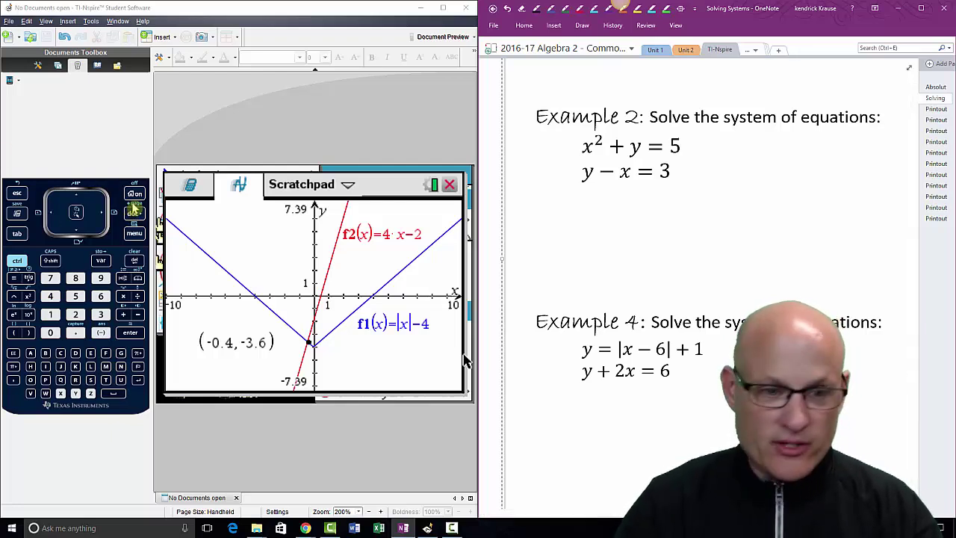
# Return to TI-Nspire, clear the Scratchpad of the Example 1 graphs and open a blank graph for Example 2
pyautogui.click(132, 214)
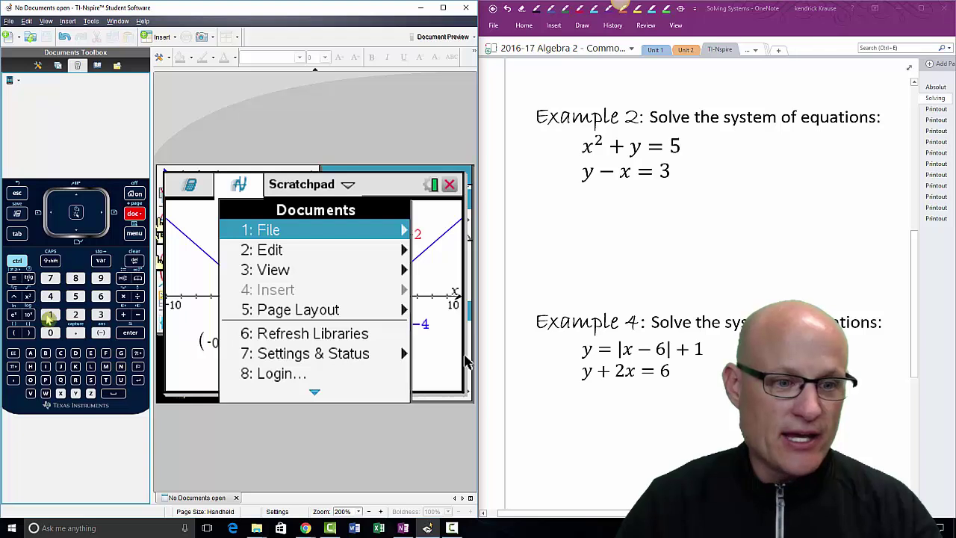
pyautogui.click(44, 355)
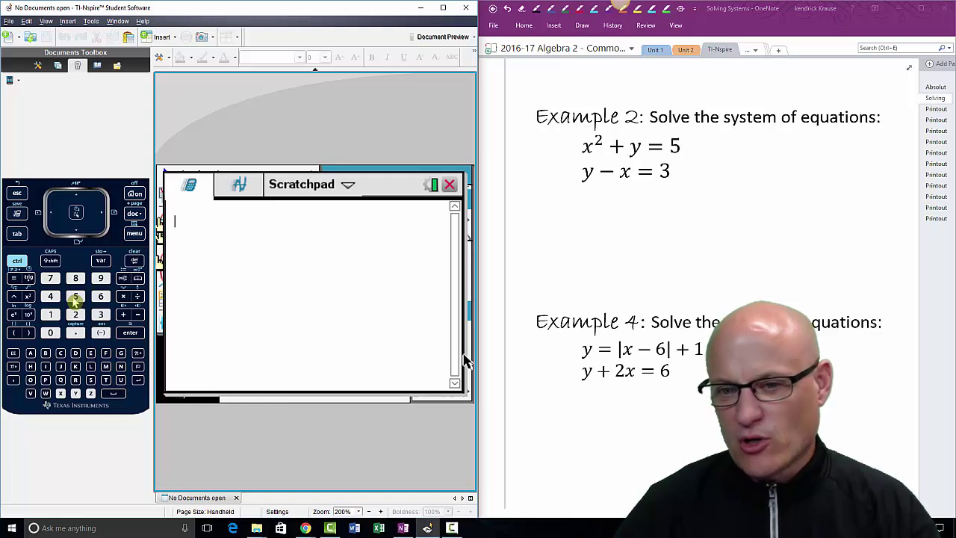
pyautogui.click(592, 188)
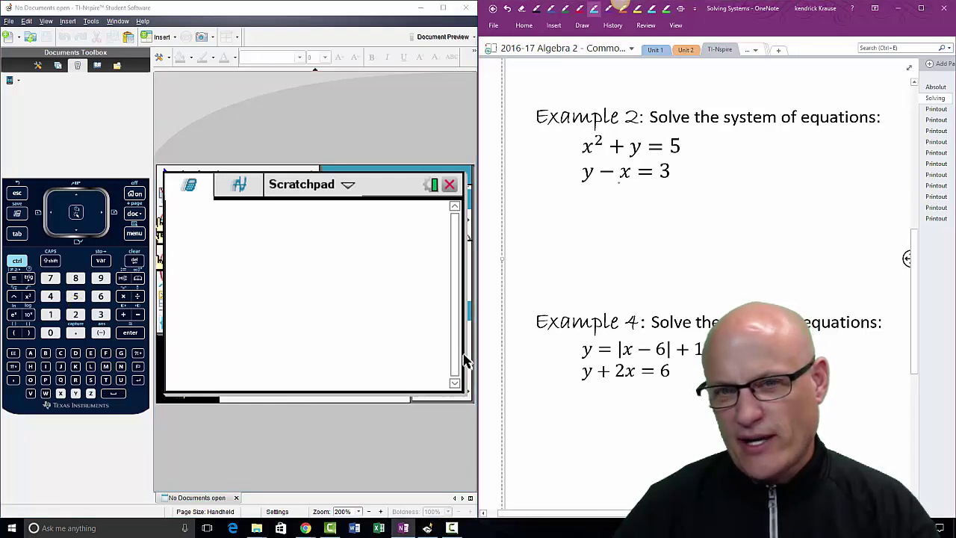
pyautogui.click(20, 214)
pyautogui.click(20, 215)
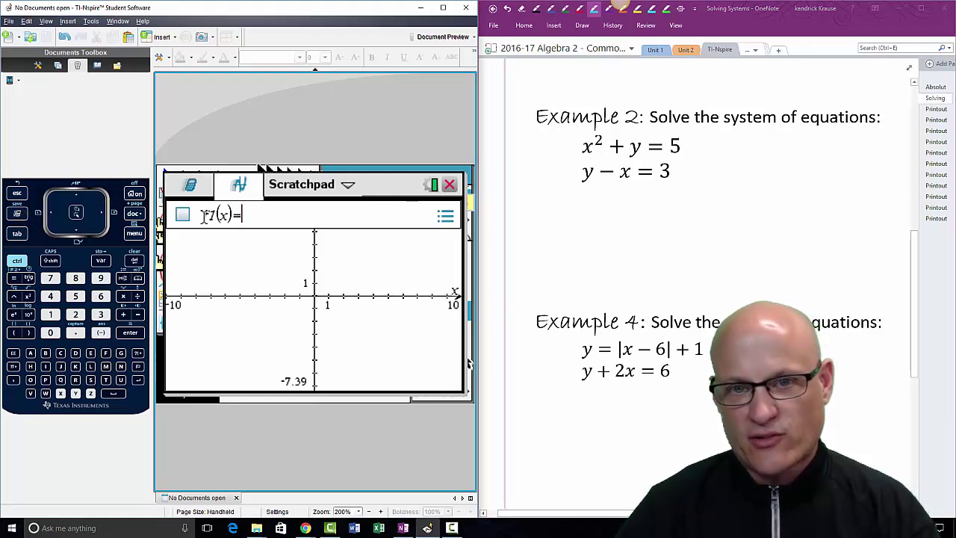
# In the OneNote notes, handwrite the Example 2 equations solved for y: a boxed y=x+3 and y=−x²+5
pyautogui.click(603, 188)
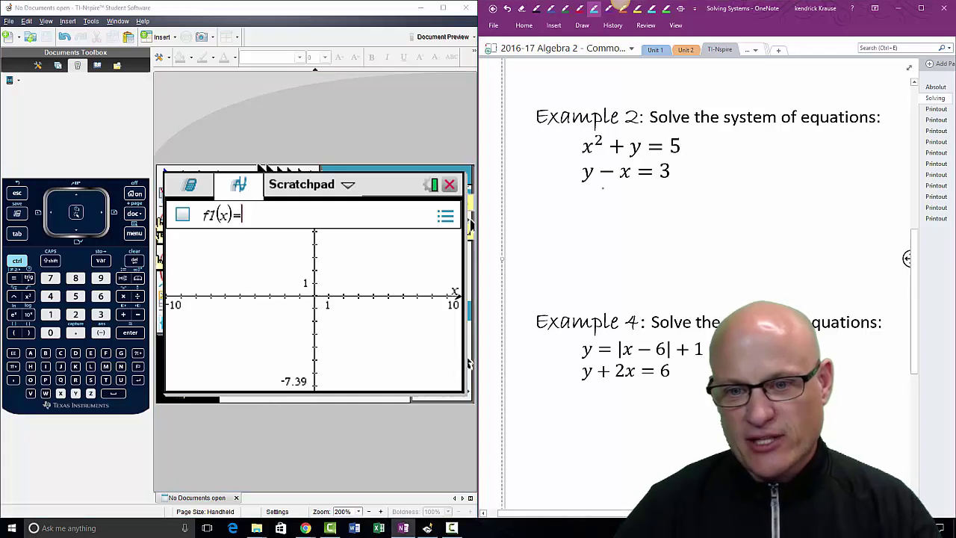
pyautogui.moveTo(606, 184); pyautogui.dragTo(606, 192)
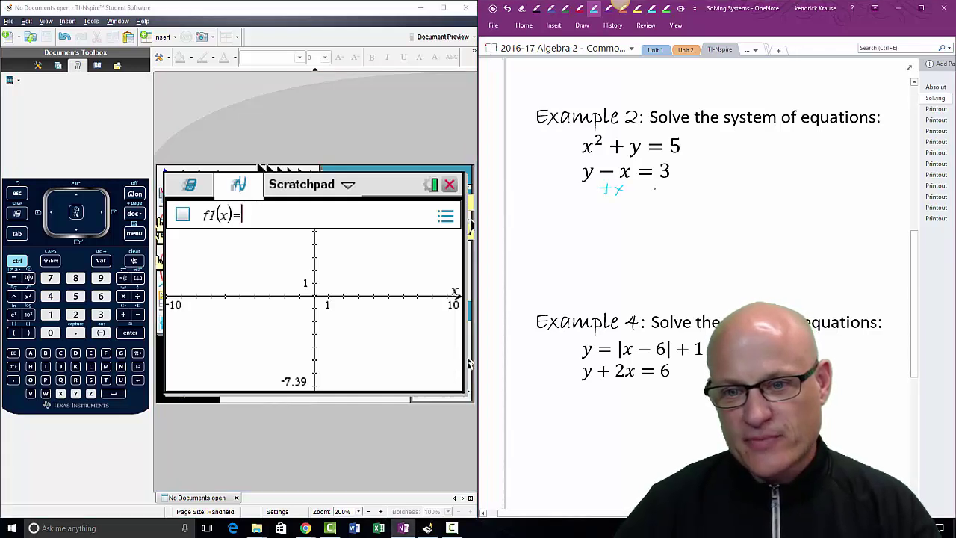
pyautogui.moveTo(587, 216); pyautogui.dragTo(583, 245)
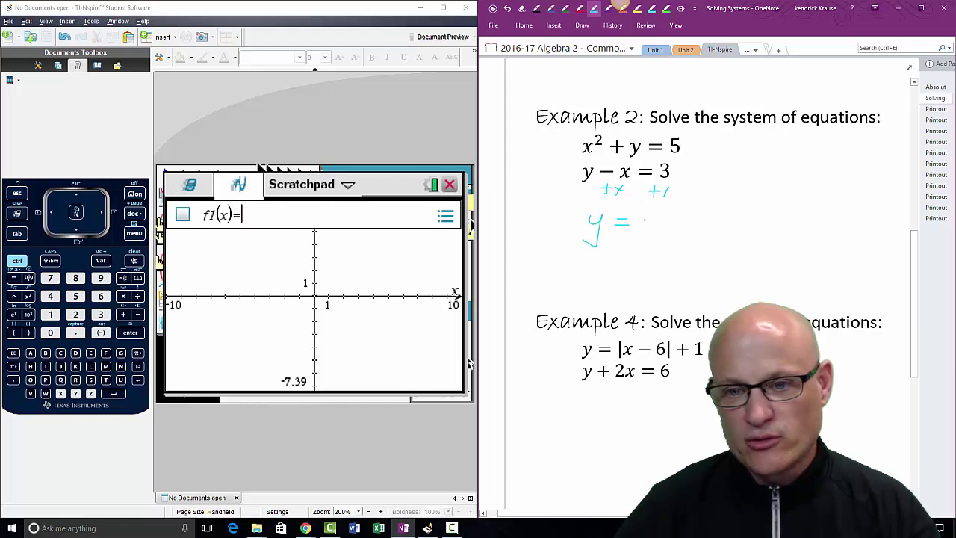
pyautogui.moveTo(668, 210); pyautogui.dragTo(667, 226)
pyautogui.moveTo(673, 210)
pyautogui.mouseDown()
pyautogui.moveTo(675, 225)
pyautogui.moveTo(693, 227)
pyautogui.moveTo(573, 235)
pyautogui.mouseUp()
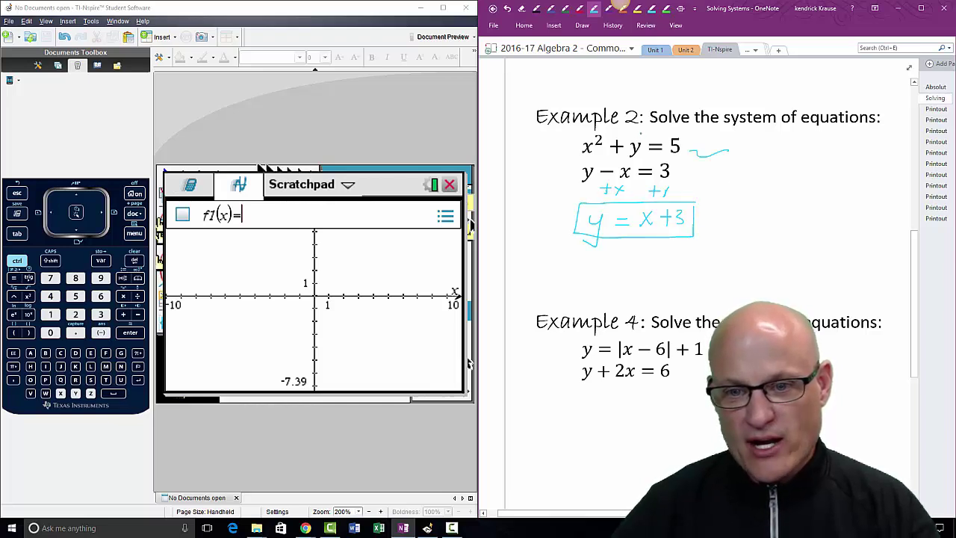
pyautogui.moveTo(644, 159); pyautogui.dragTo(647, 143)
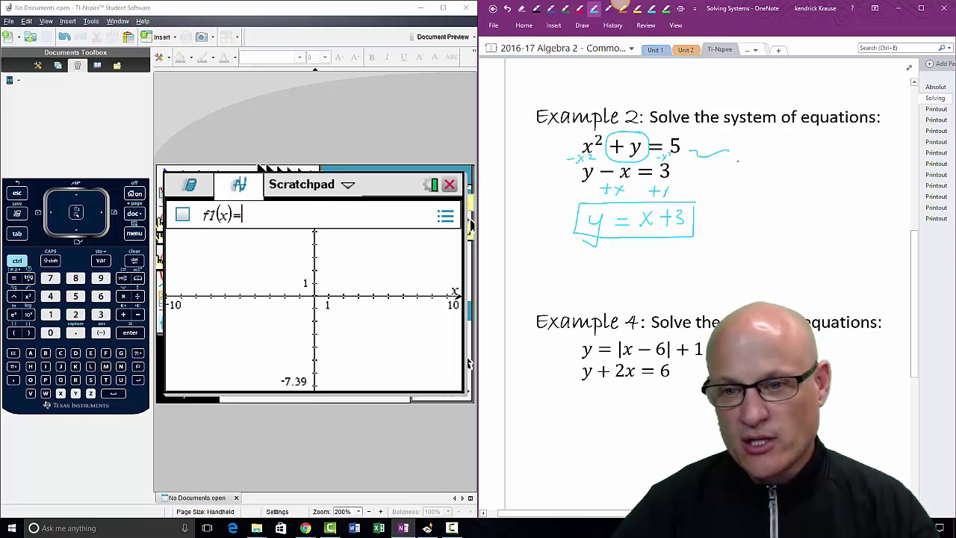
pyautogui.moveTo(738, 148); pyautogui.dragTo(744, 166)
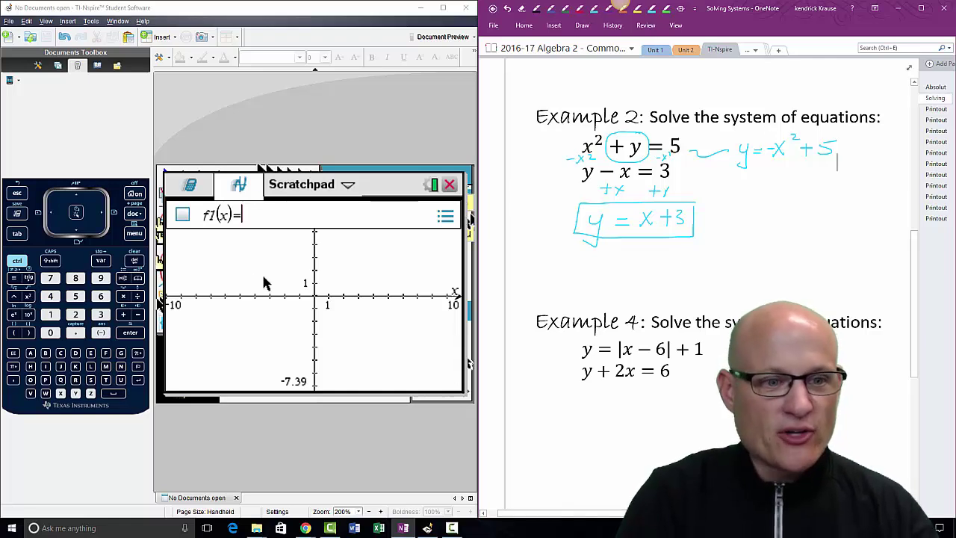
# Switch to TI-Nspire and graph f1(x)=−x²+5 in the Scratchpad
pyautogui.click(102, 335)
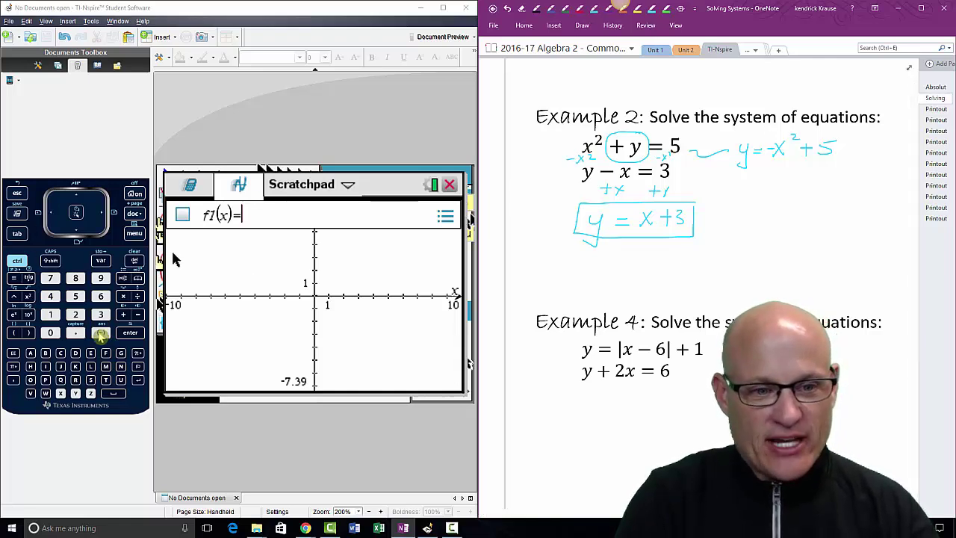
pyautogui.click(60, 394)
pyautogui.click(28, 296)
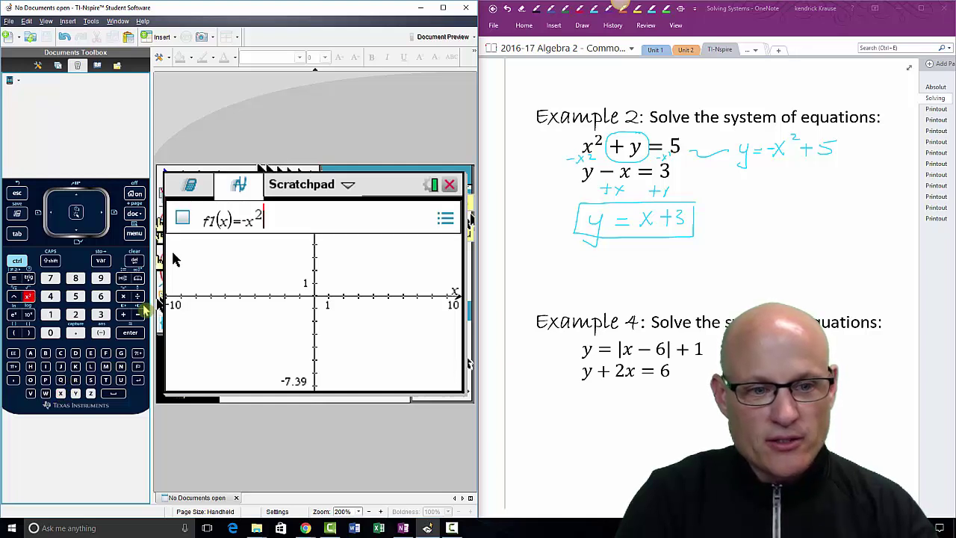
pyautogui.click(124, 313)
pyautogui.click(75, 296)
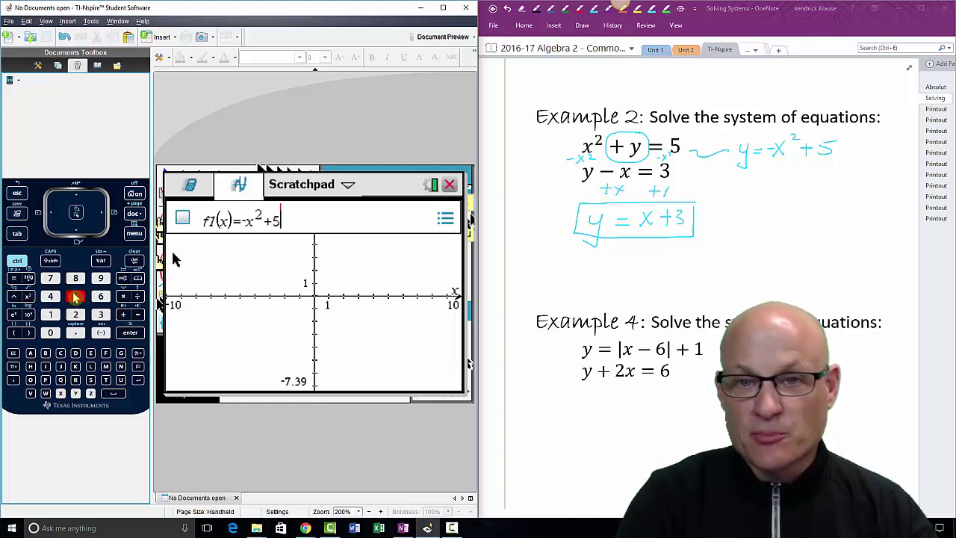
pyautogui.click(130, 333)
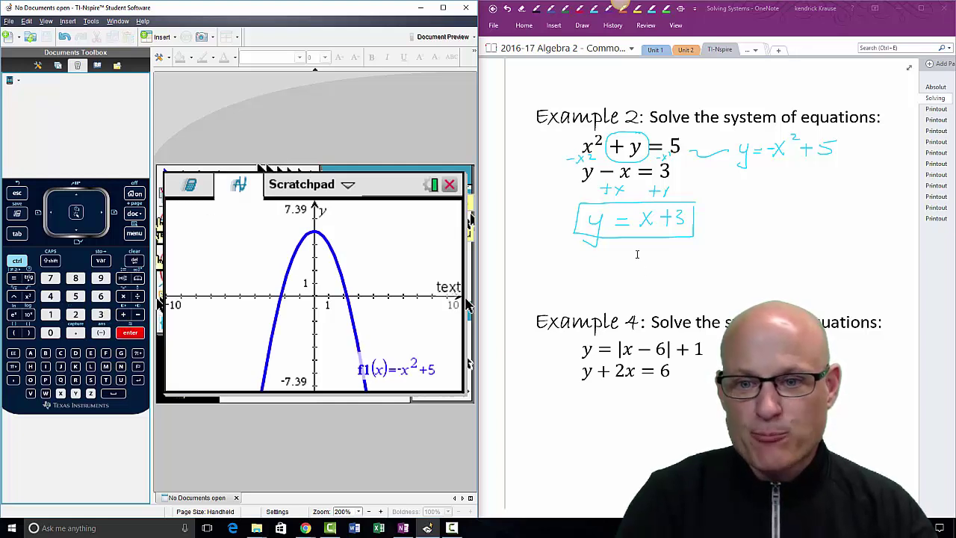
# Graph f2(x)=x+3 on the same axes as the parabola
pyautogui.click(17, 234)
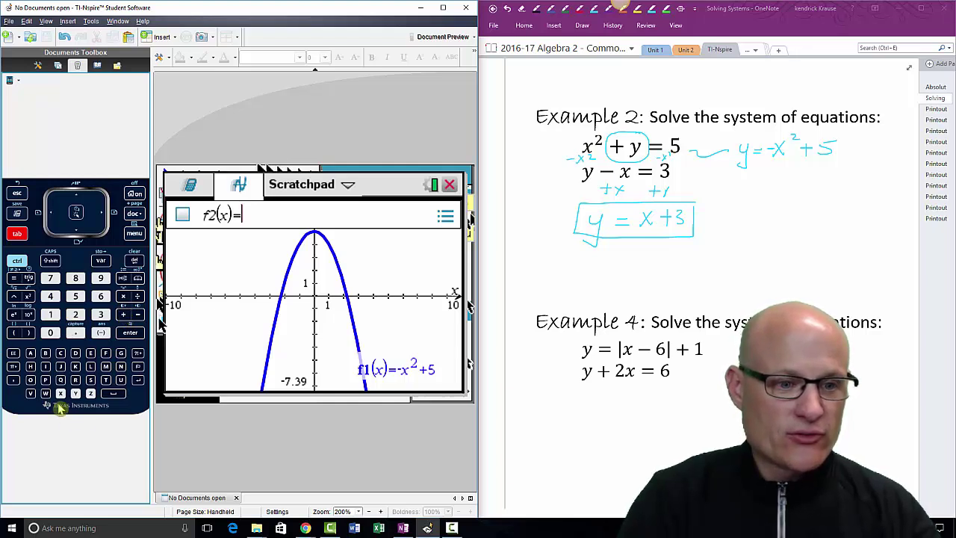
pyautogui.write('x')
pyautogui.click(124, 315)
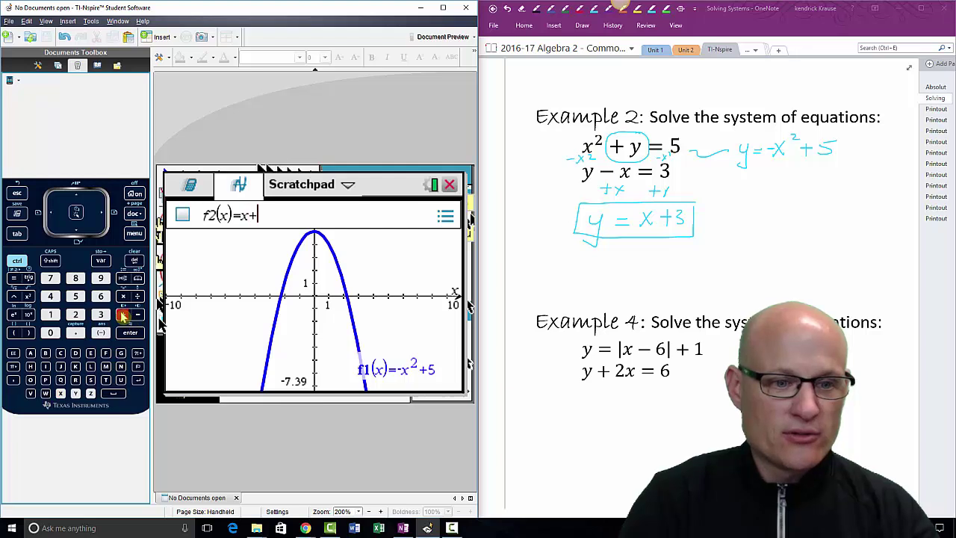
pyautogui.click(101, 314)
pyautogui.click(130, 333)
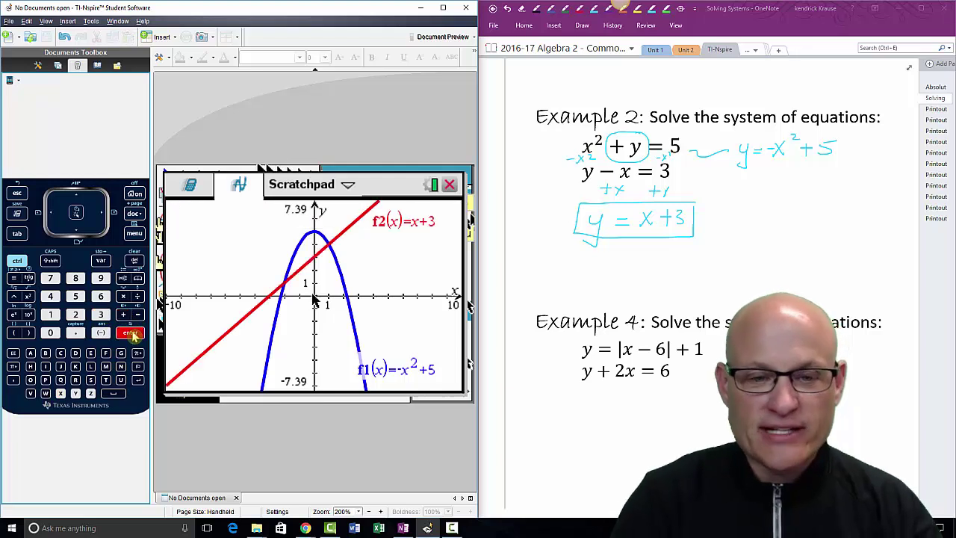
# Show the function table beside the graph and bring the f1 and f2 value columns into view
pyautogui.click(16, 262)
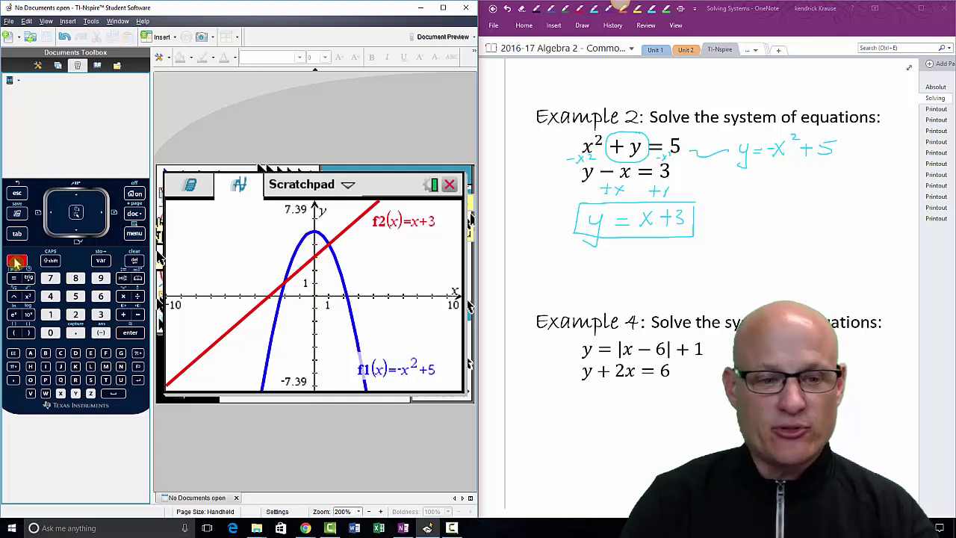
pyautogui.click(106, 380)
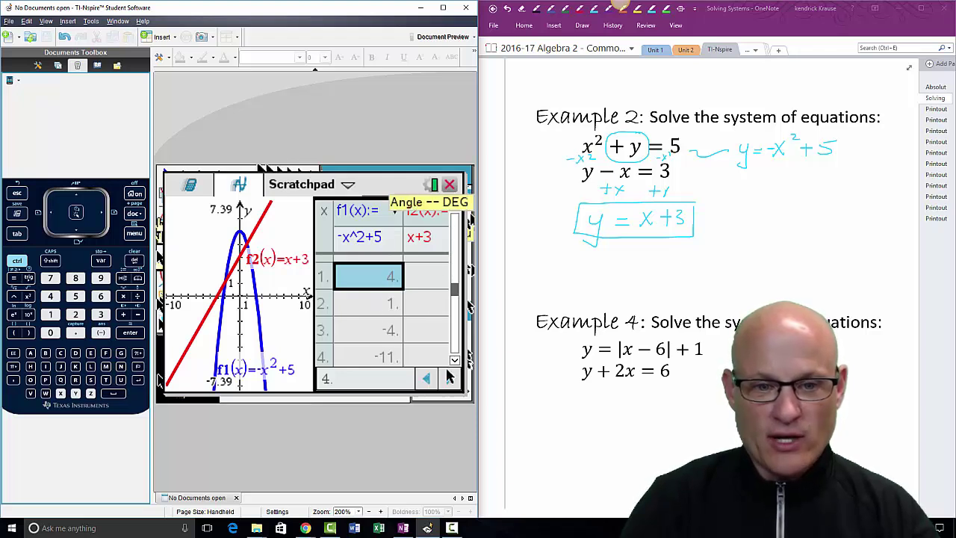
pyautogui.click(450, 379)
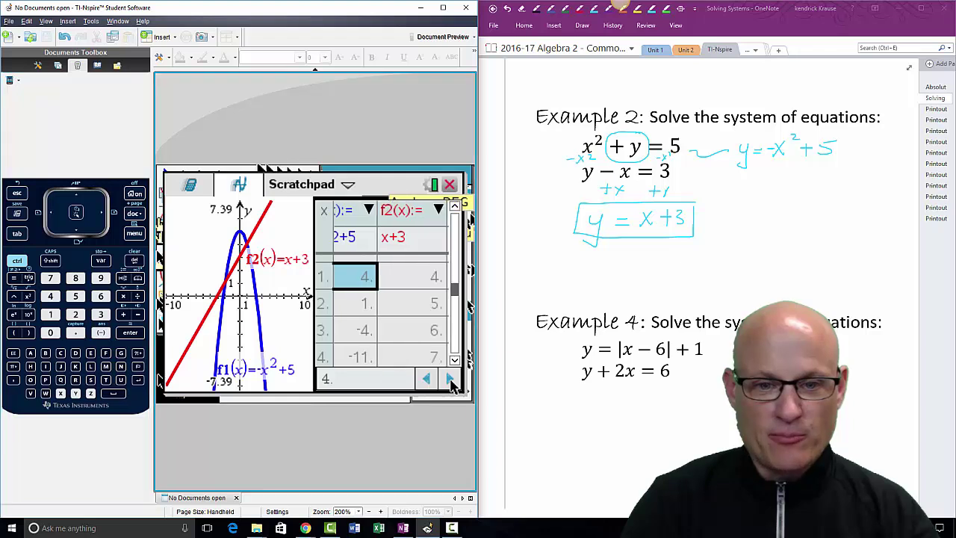
pyautogui.click(413, 280)
pyautogui.click(366, 278)
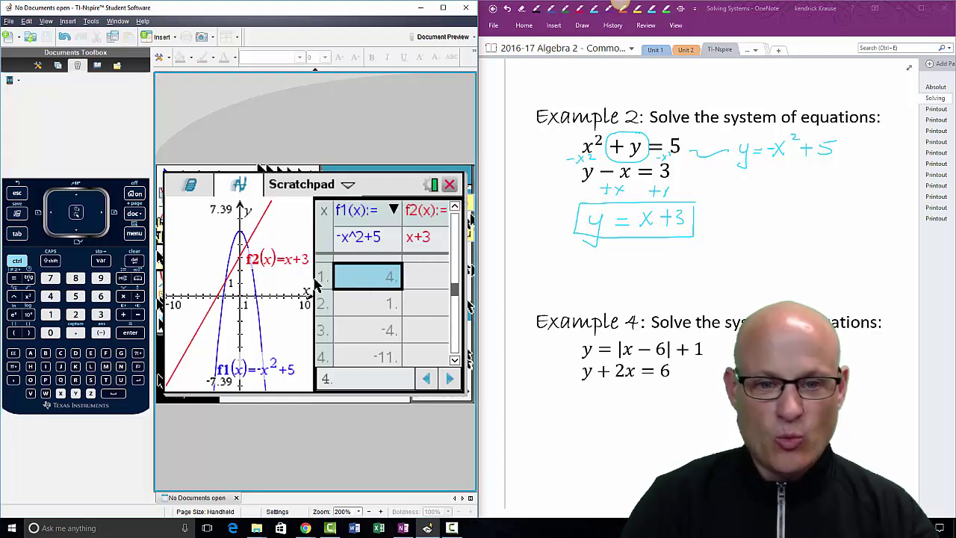
pyautogui.press('Right')
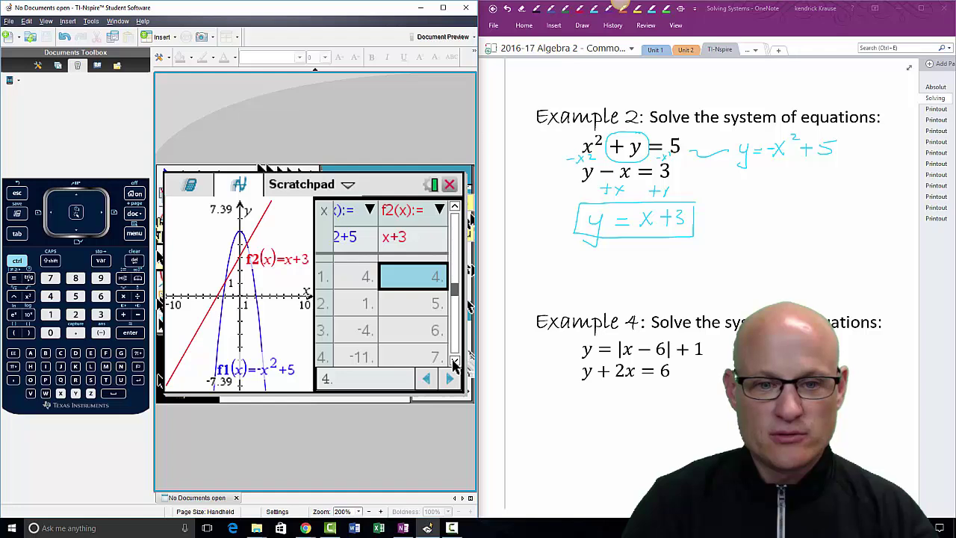
# Examine the table rows for larger positive x, comparing the f1 and f2 values
pyautogui.click(454, 361)
pyautogui.click(453, 362)
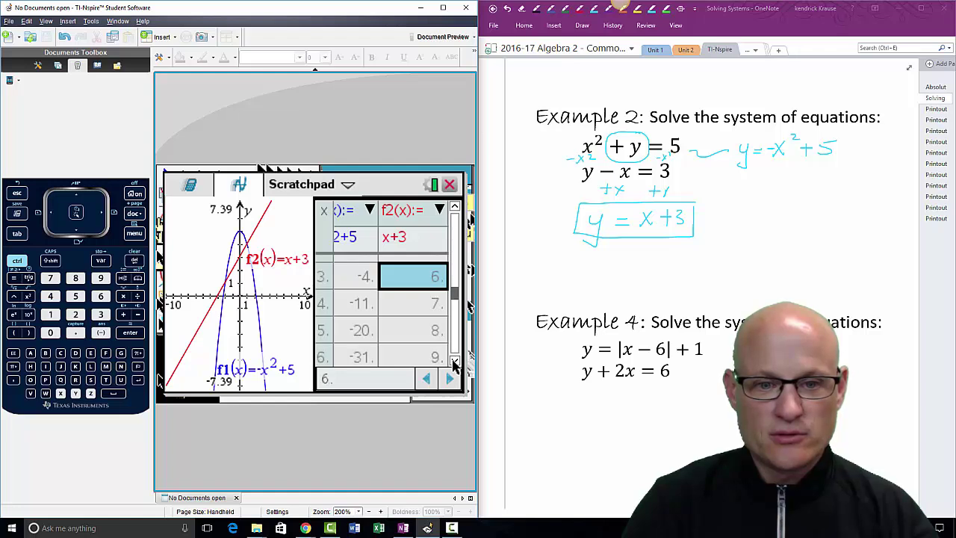
pyautogui.click(454, 361)
pyautogui.click(453, 361)
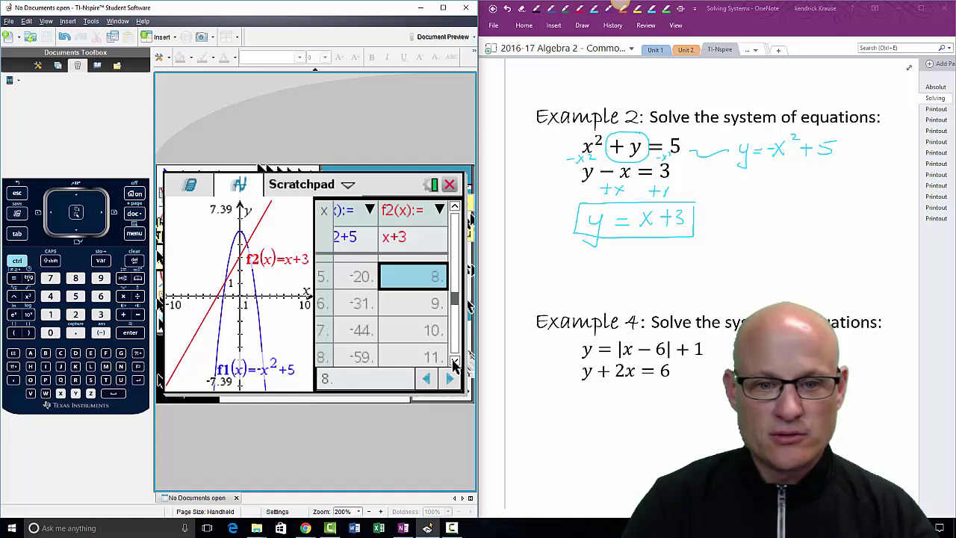
pyautogui.click(453, 361)
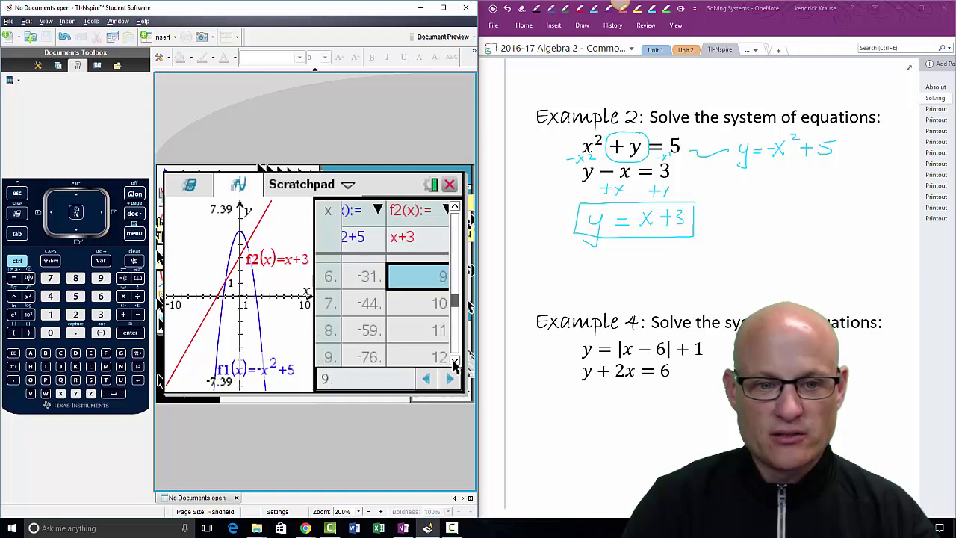
pyautogui.click(453, 361)
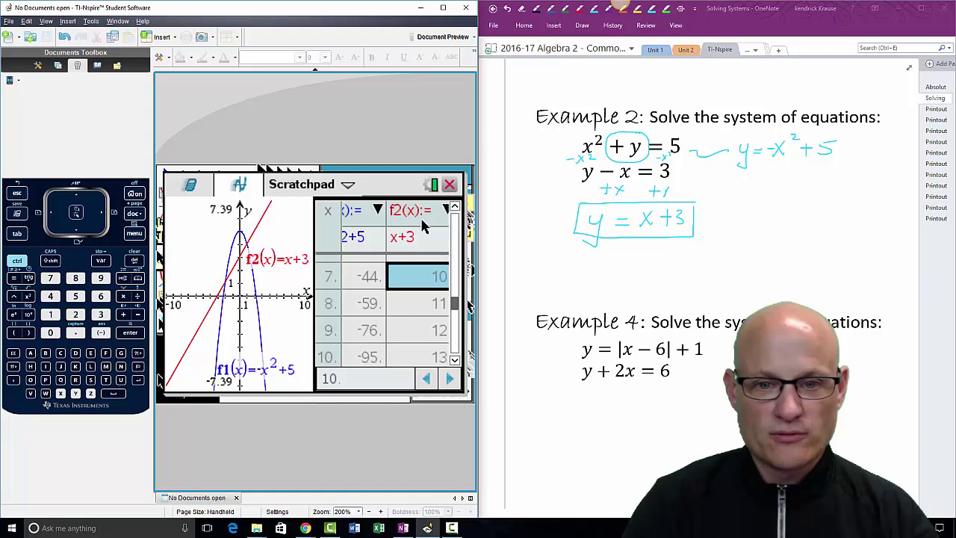
# Examine the table rows back to x=−2 for matching f1 and f2 values, and hide the table
pyautogui.click(453, 210)
pyautogui.click(453, 210)
pyautogui.click(454, 210)
pyautogui.click(453, 210)
pyautogui.click(453, 210)
pyautogui.click(453, 210)
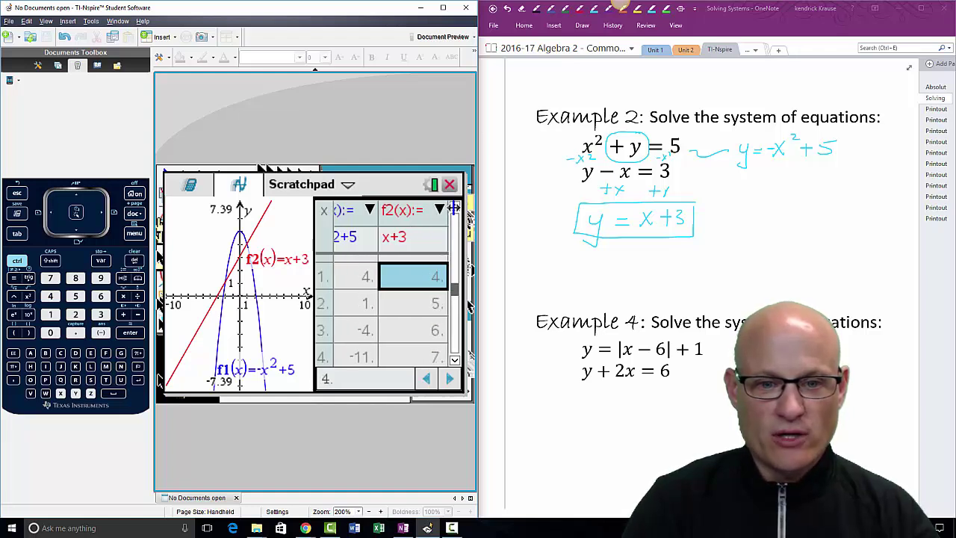
pyautogui.click(453, 209)
pyautogui.click(453, 209)
pyautogui.click(454, 210)
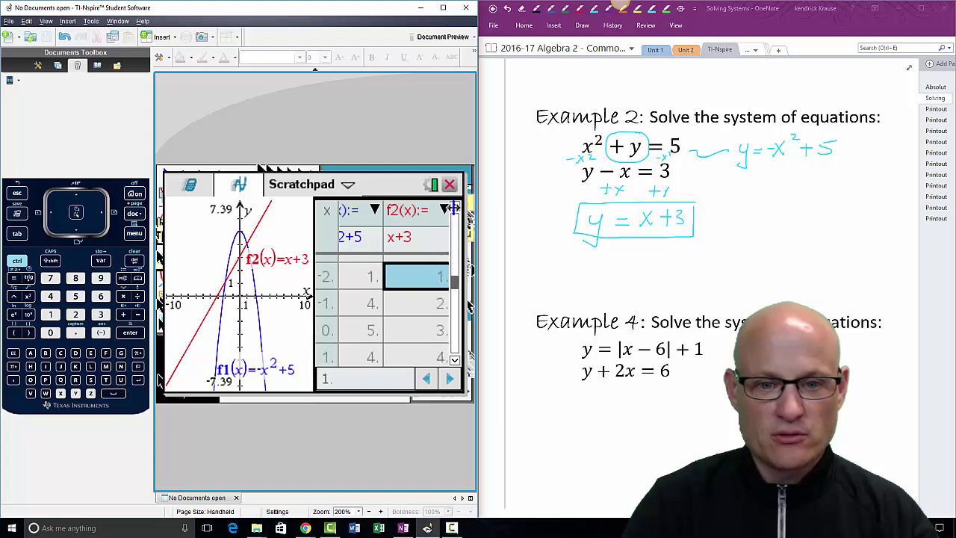
pyautogui.click(382, 288)
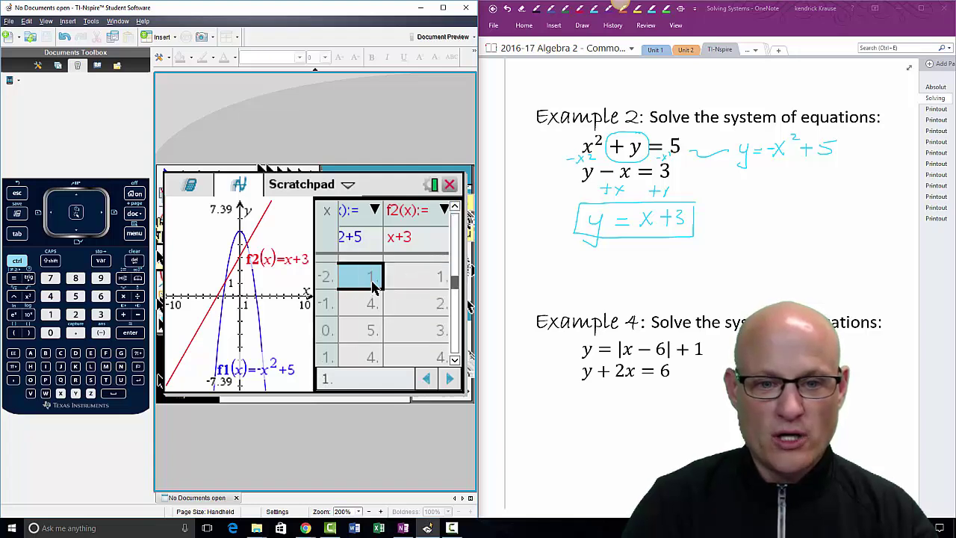
pyautogui.click(418, 283)
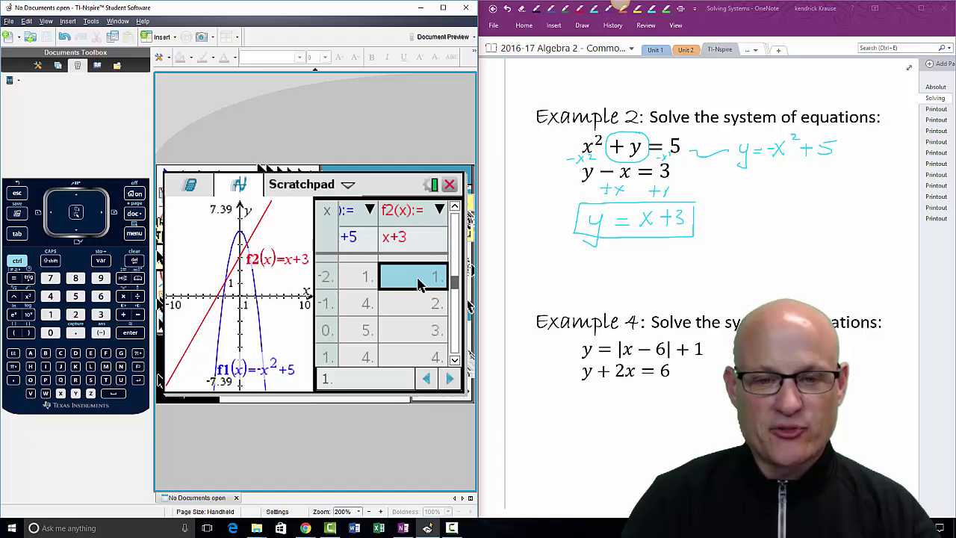
pyautogui.click(17, 260)
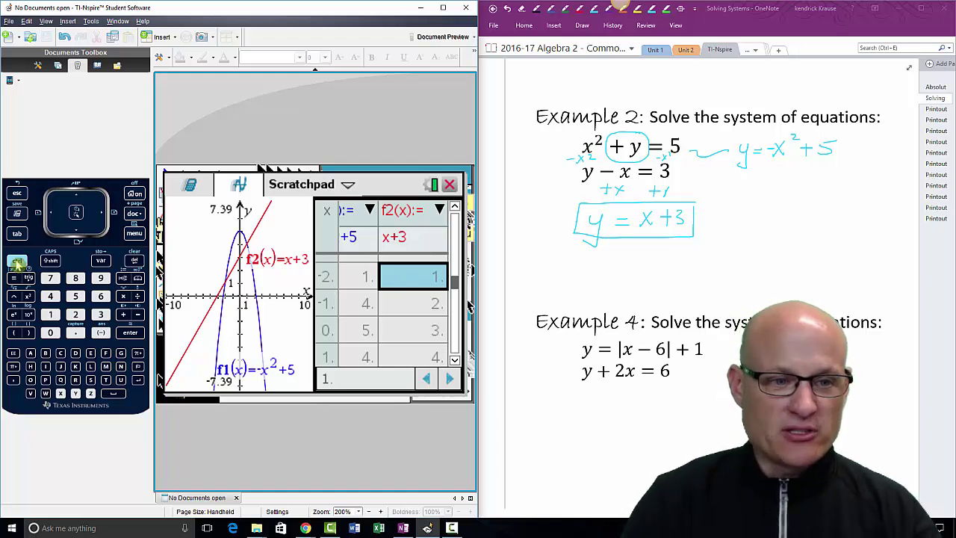
pyautogui.click(107, 381)
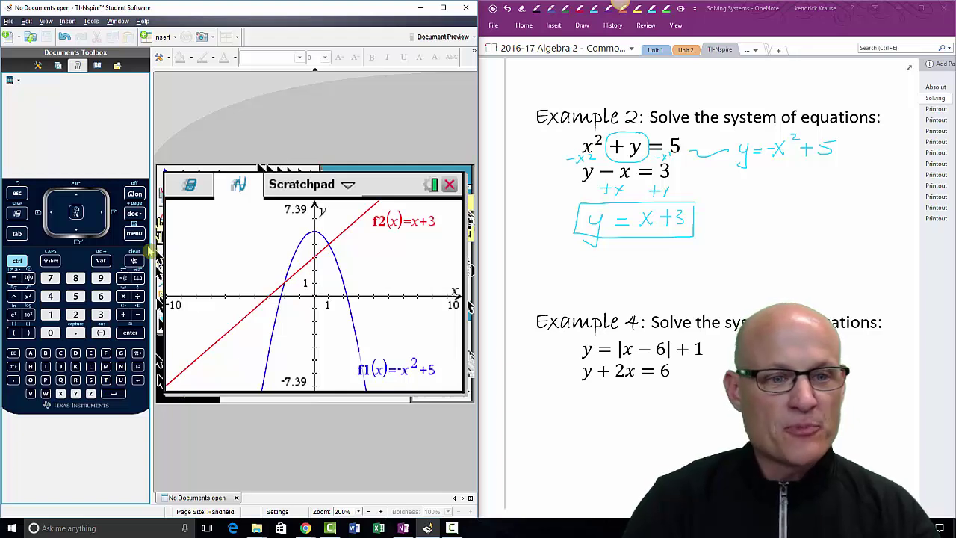
# Find the left intersection of f1 and f2 with bounds on either side, and move its coordinate label left of the point
pyautogui.click(135, 233)
pyautogui.moveTo(274, 284)
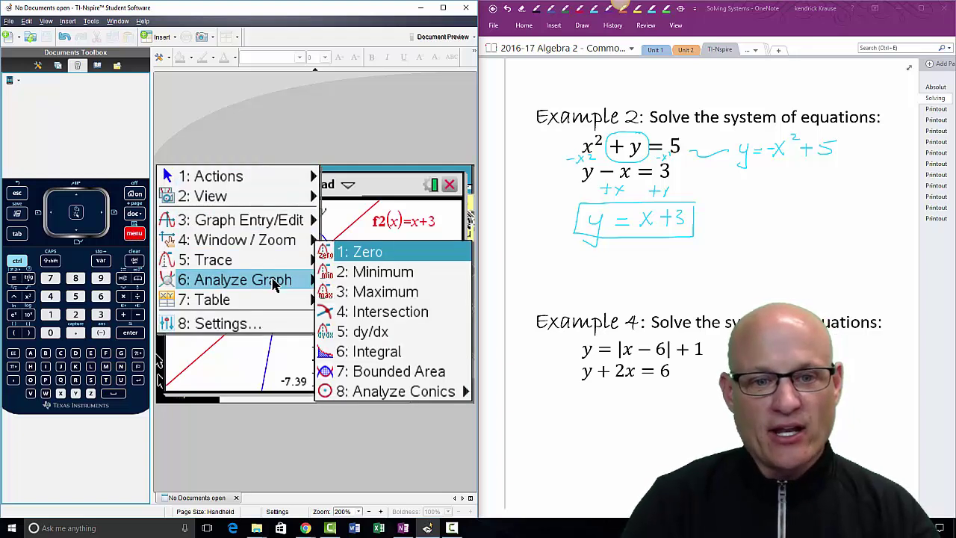
pyautogui.click(401, 314)
pyautogui.click(269, 320)
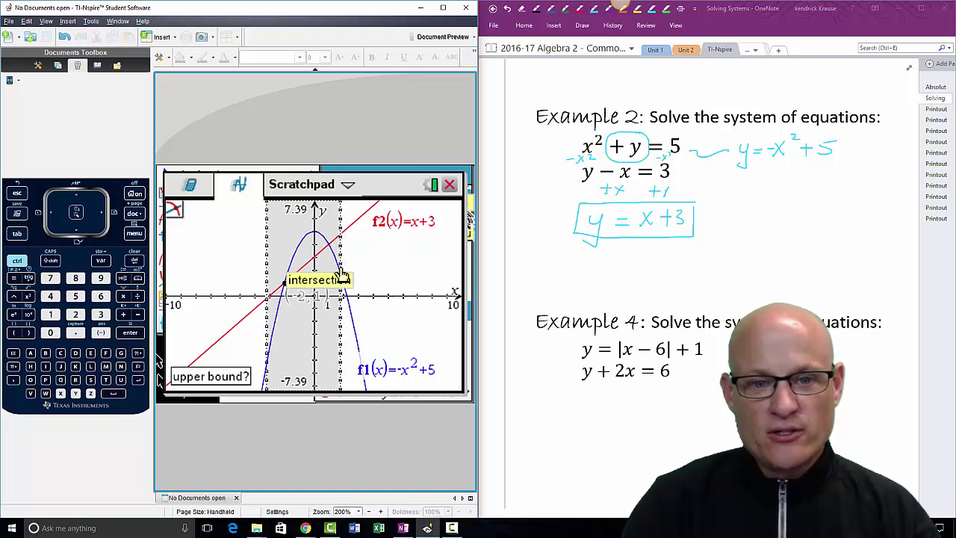
pyautogui.click(298, 279)
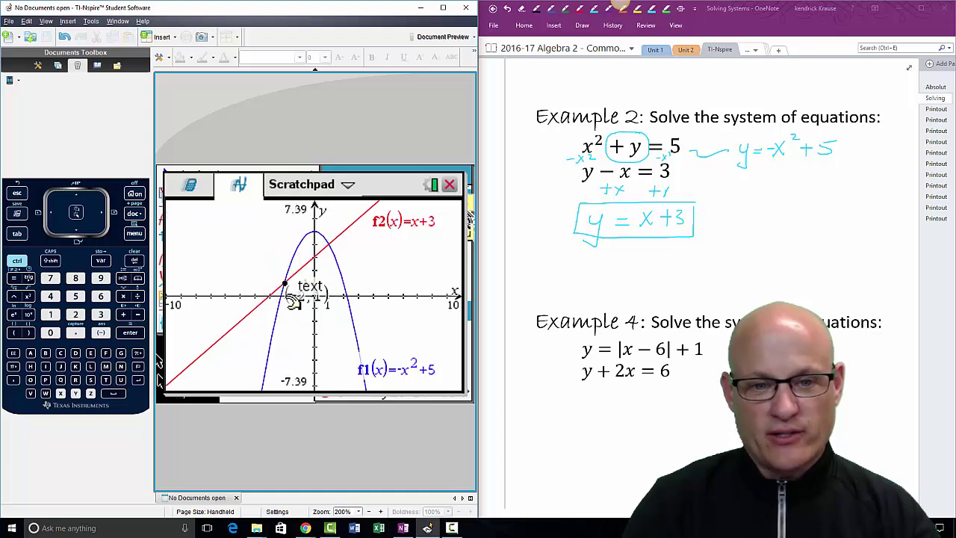
pyautogui.moveTo(293, 299); pyautogui.dragTo(245, 270)
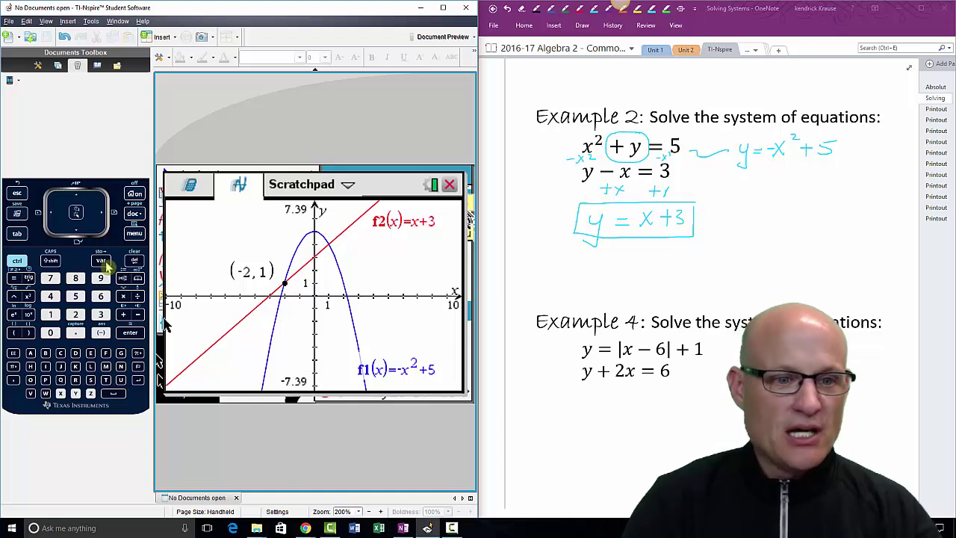
# Find the right intersection of f1 and f2 with bounds on either side, and move its coordinate label right of the point
pyautogui.click(135, 233)
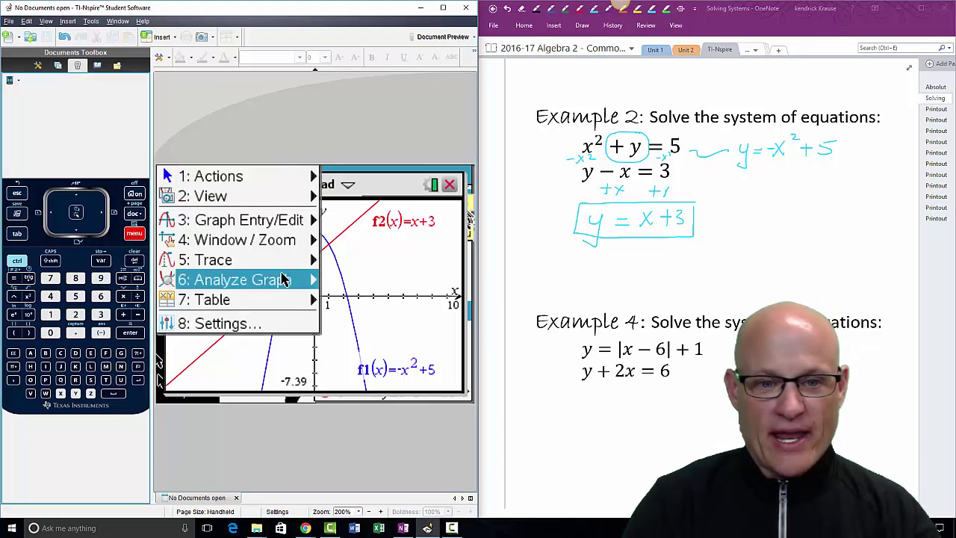
pyautogui.moveTo(284, 284)
pyautogui.click(440, 312)
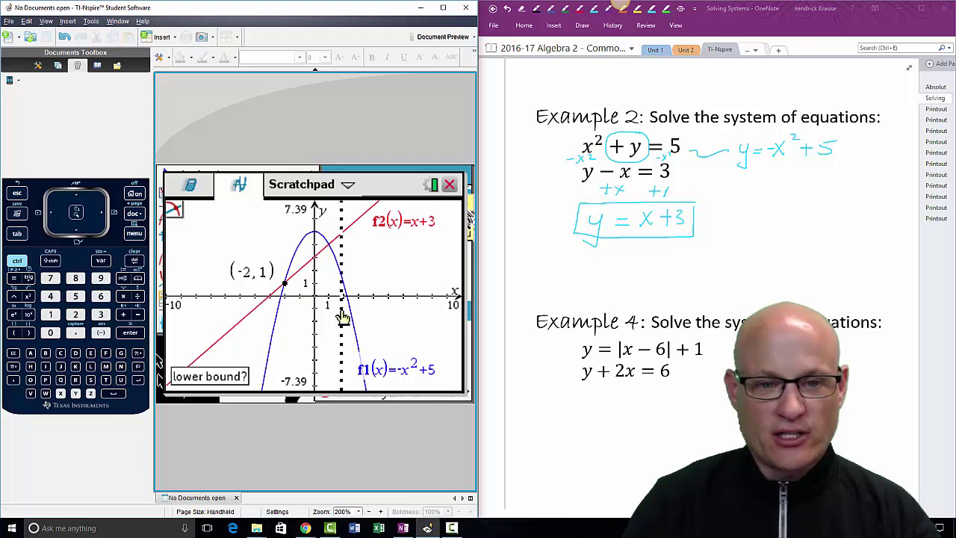
pyautogui.click(315, 318)
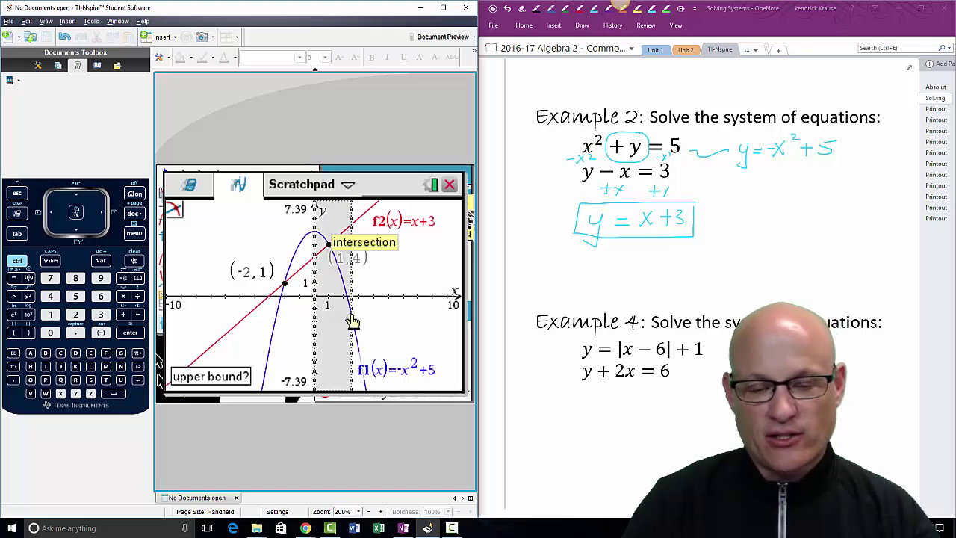
pyautogui.click(352, 324)
pyautogui.moveTo(357, 263); pyautogui.dragTo(369, 256)
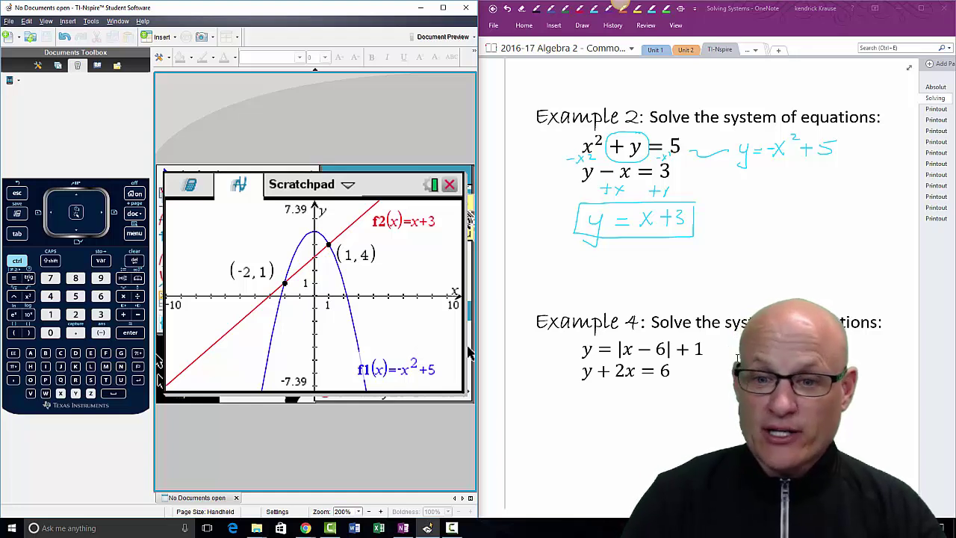
# Switch to the OneNote page and handwrite the subtraction of 2x and the result y=−2x+6 under Example 4's second equation
pyautogui.click(700, 382)
pyautogui.scroll(-4, 702, 384)
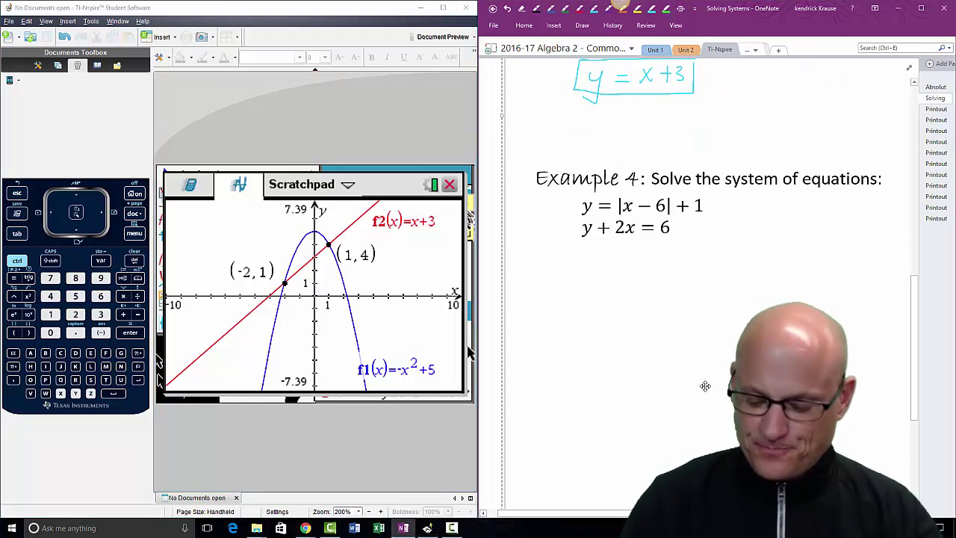
pyautogui.click(262, 100)
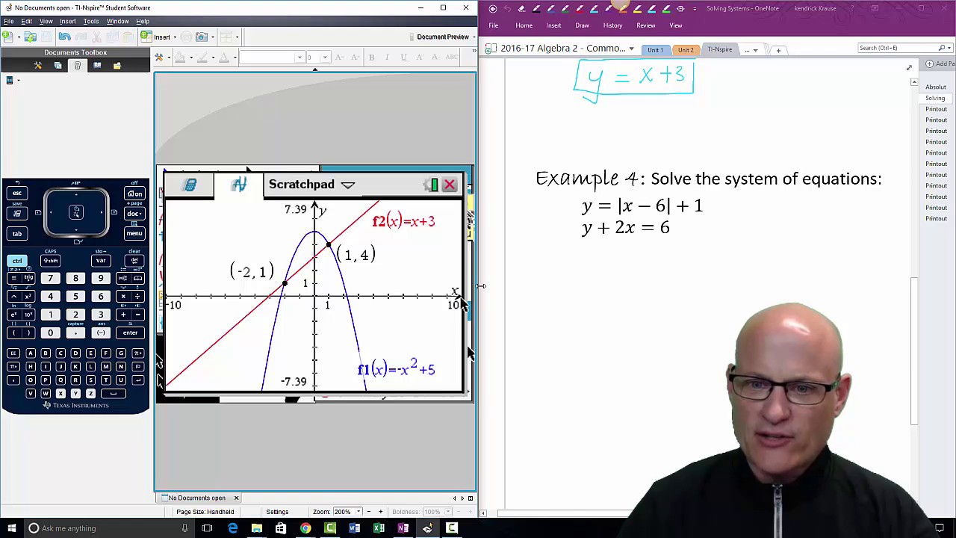
pyautogui.click(601, 249)
pyautogui.moveTo(596, 250); pyautogui.dragTo(618, 246)
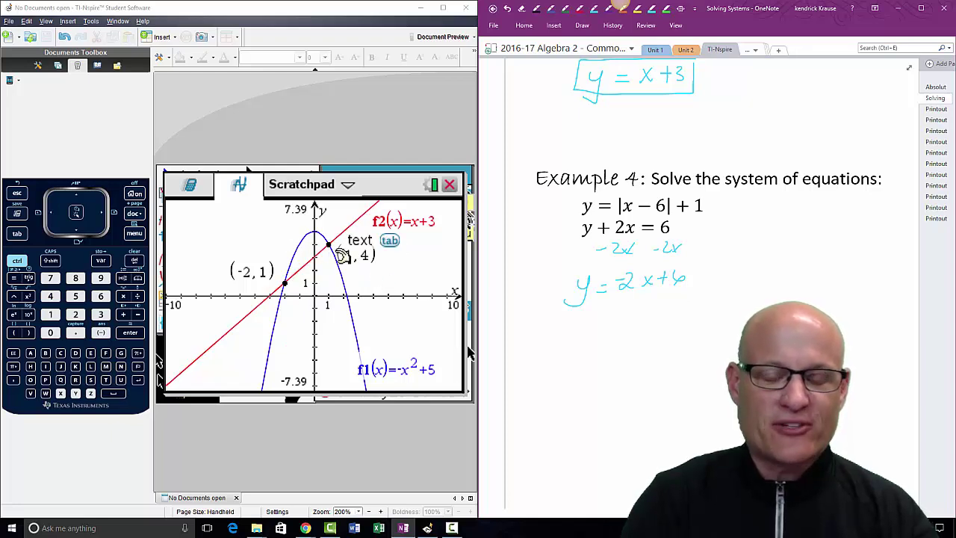
# Step through the function entries in the TI-Nspire Scratchpad and hide the graph of f2(x)=x+3
pyautogui.click(18, 234)
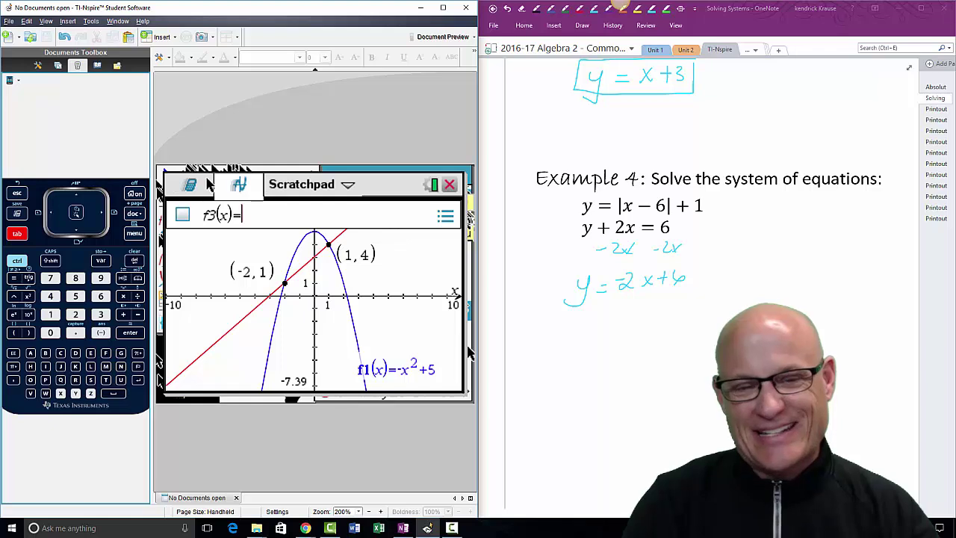
pyautogui.click(76, 200)
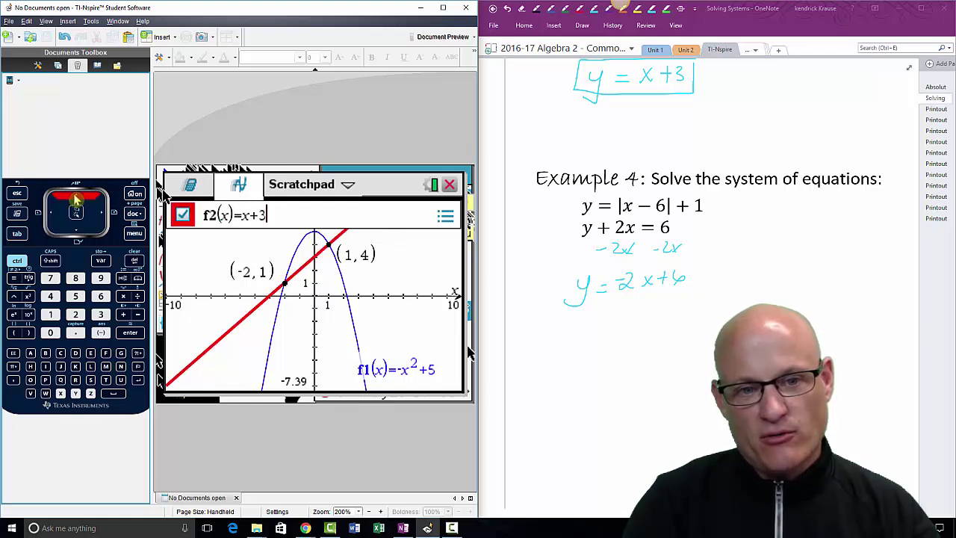
pyautogui.click(75, 200)
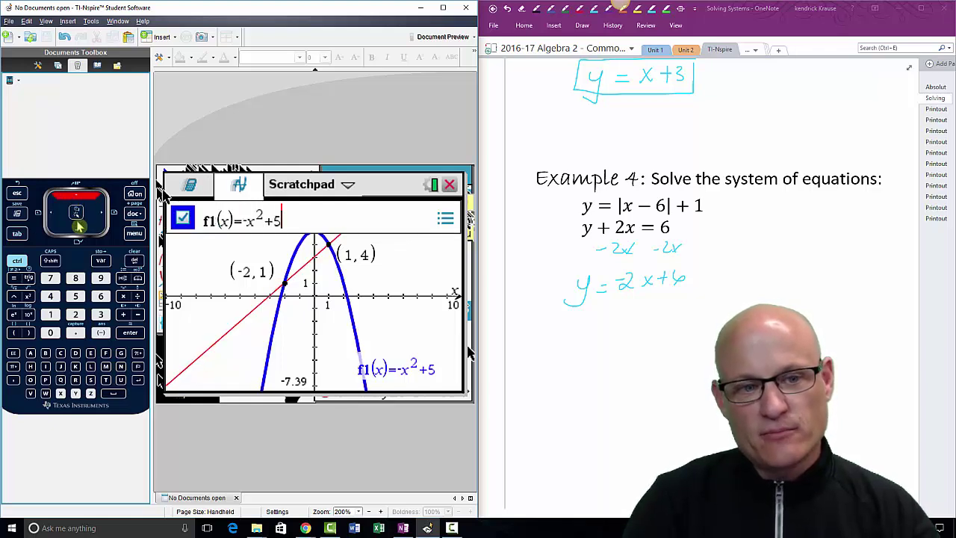
pyautogui.click(78, 233)
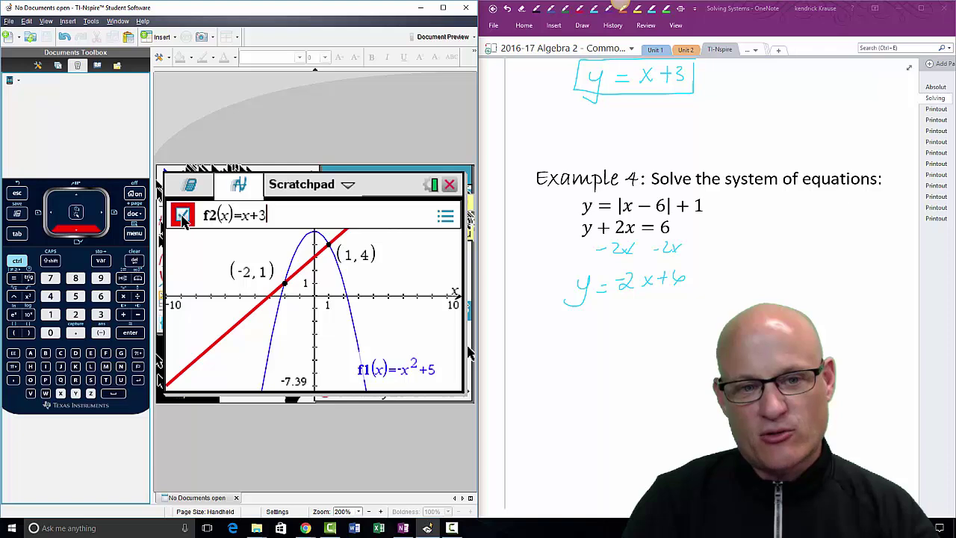
pyautogui.click(183, 216)
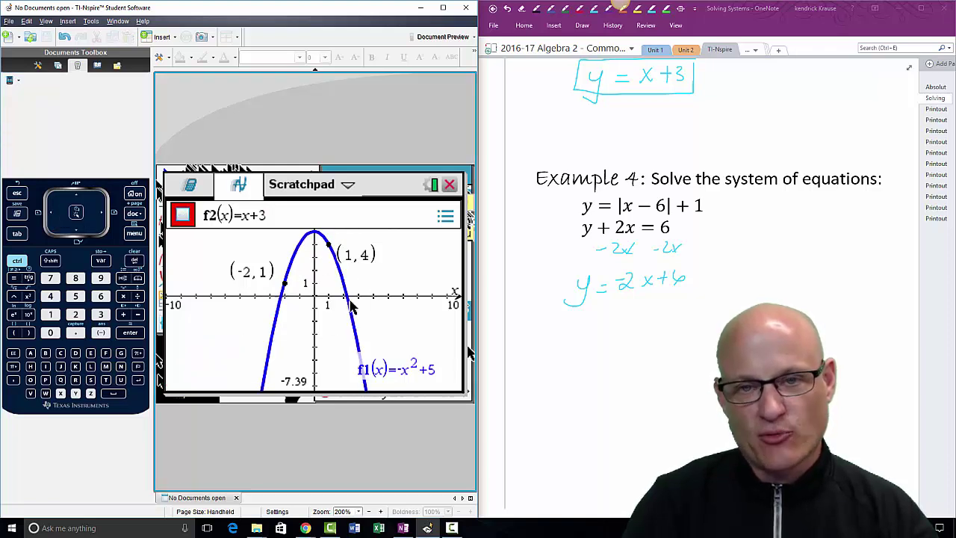
# Clear the whole Scratchpad and return to its graphing page
pyautogui.click(135, 215)
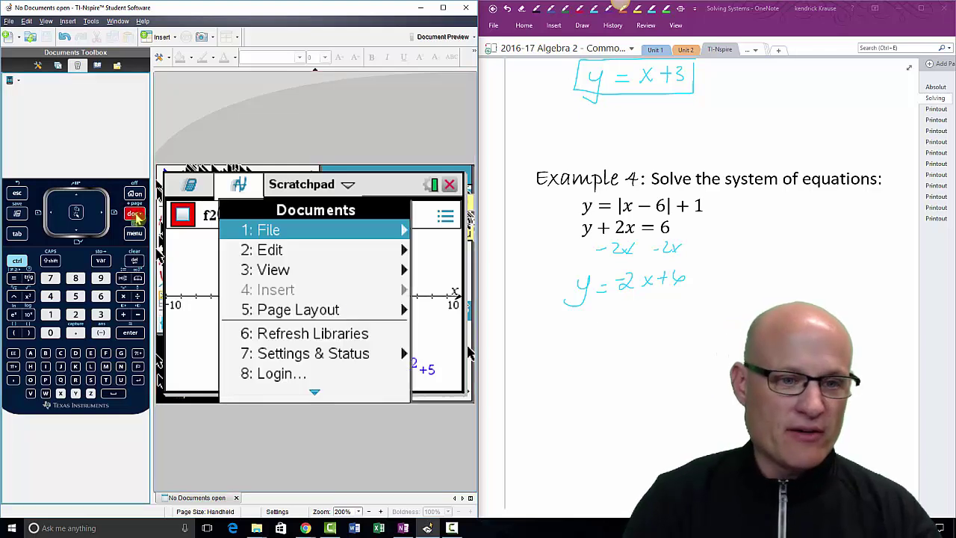
pyautogui.click(46, 353)
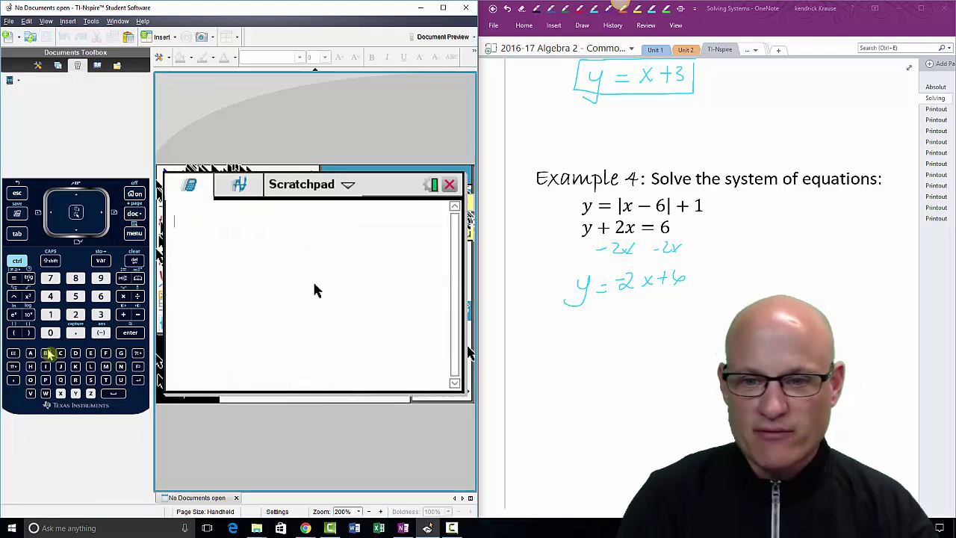
pyautogui.click(15, 214)
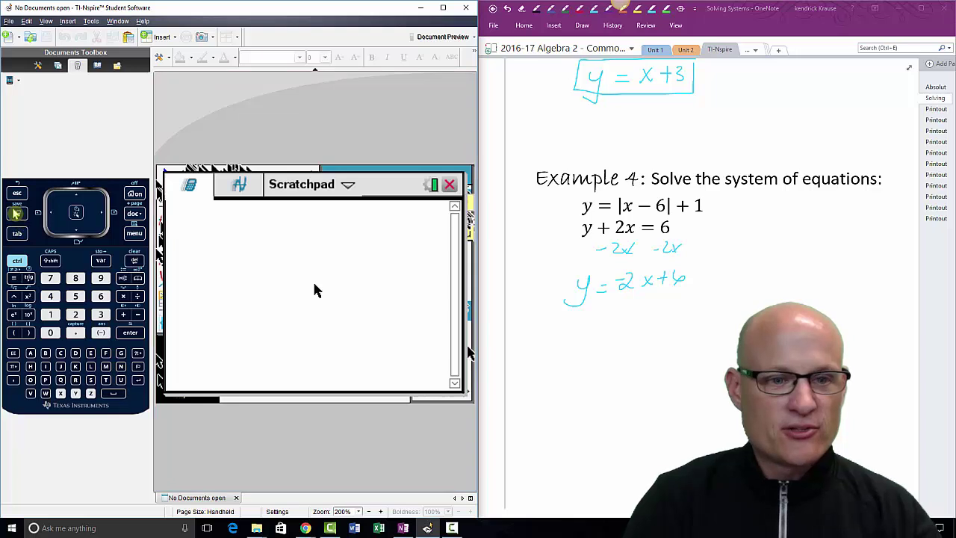
# Graph f1(x)=|x−6|+1 using the absolute value template, and move its equation label up, clear of the graph
pyautogui.click(121, 279)
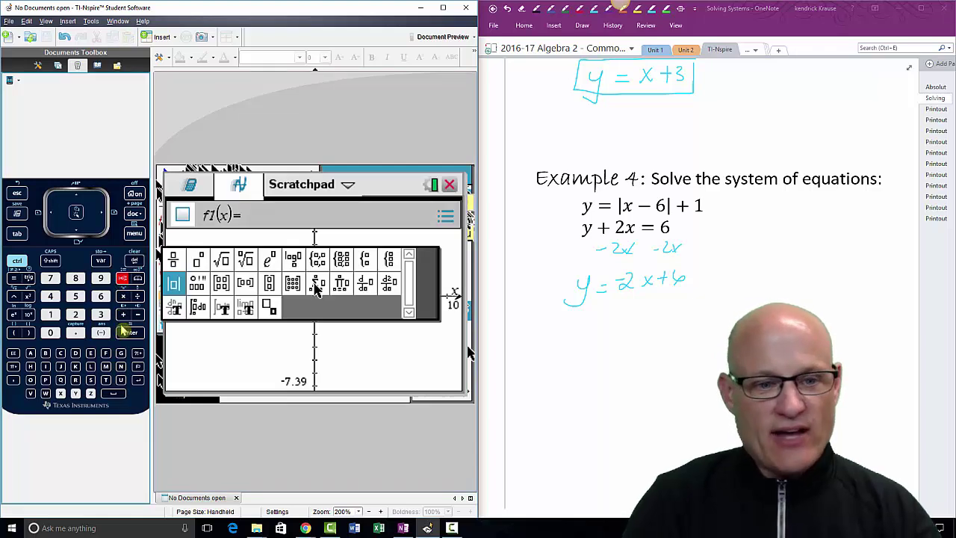
pyautogui.click(129, 333)
pyautogui.click(61, 393)
pyautogui.click(137, 314)
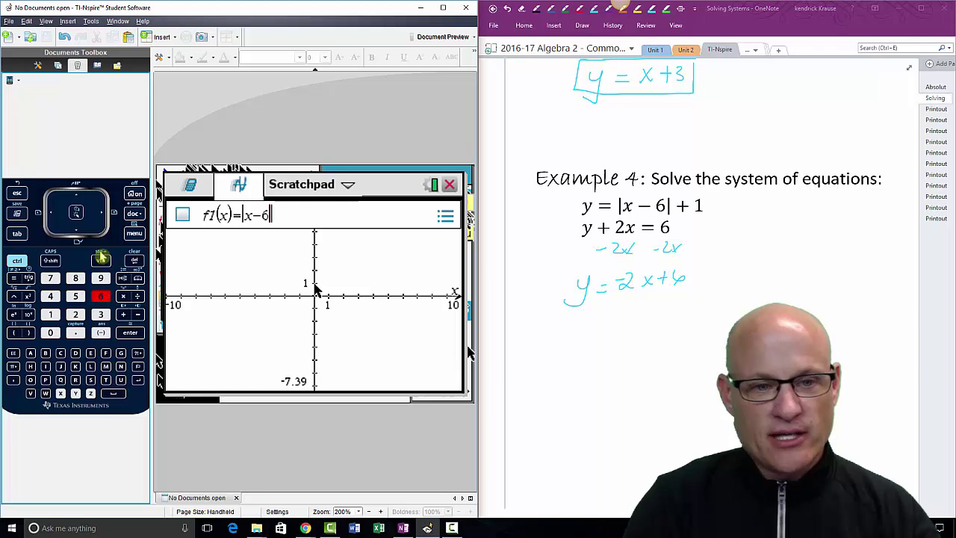
pyautogui.click(100, 215)
pyautogui.click(122, 314)
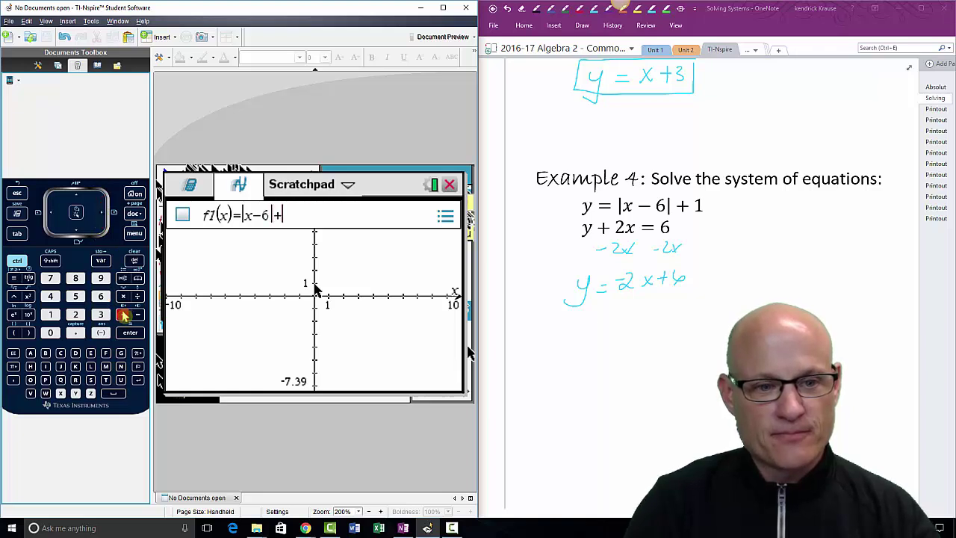
pyautogui.click(50, 314)
pyautogui.click(130, 333)
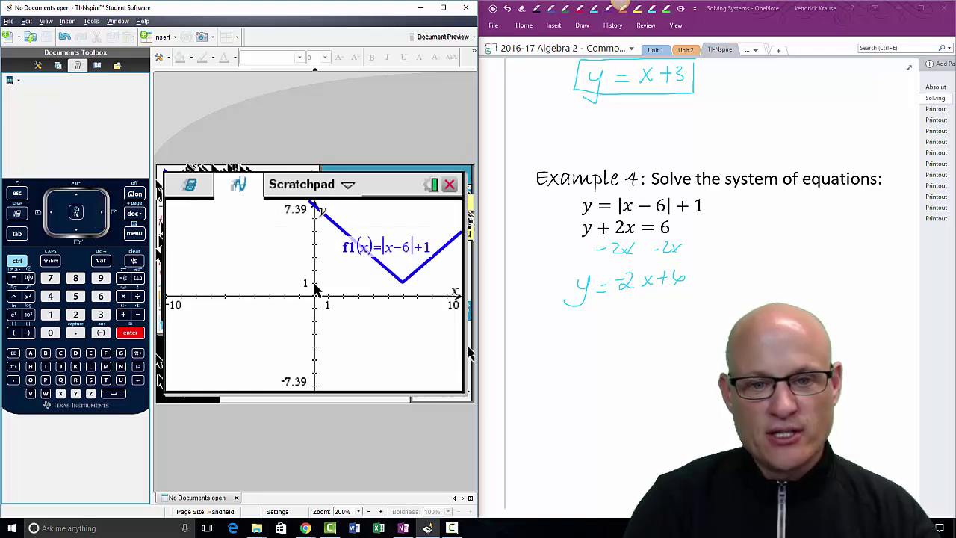
pyautogui.moveTo(418, 247); pyautogui.dragTo(418, 222)
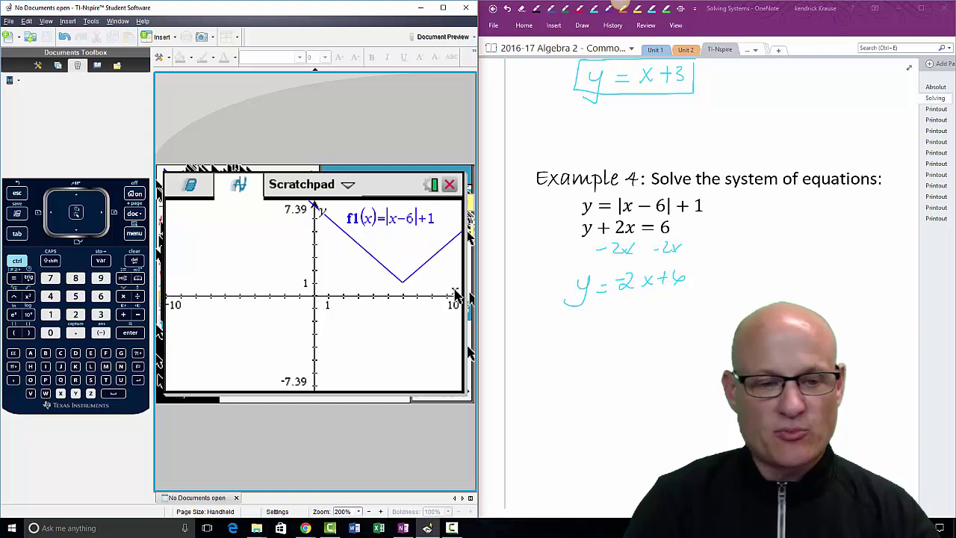
# Graph the second equation as f2(x)=−2x+6
pyautogui.click(15, 234)
pyautogui.click(100, 332)
pyautogui.click(75, 314)
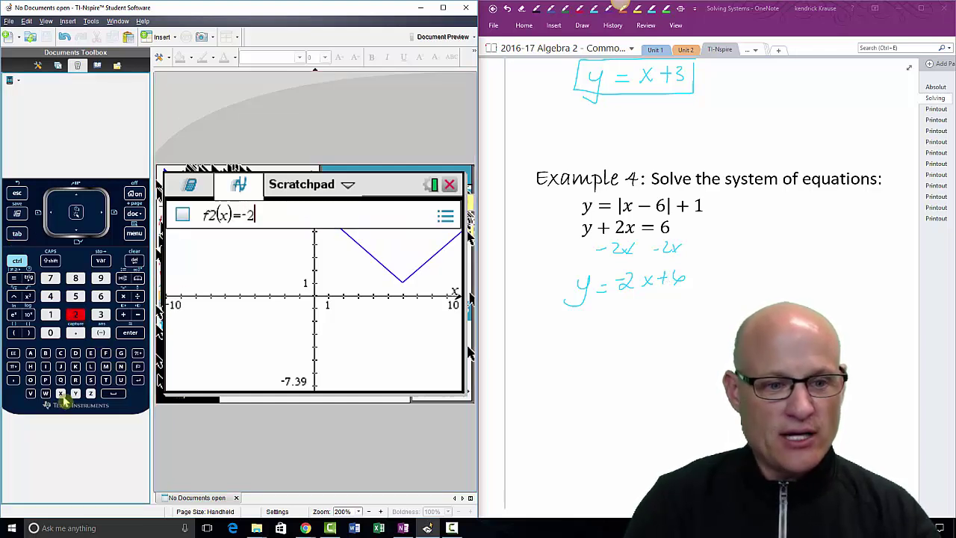
pyautogui.click(61, 393)
pyautogui.click(123, 314)
pyautogui.click(100, 296)
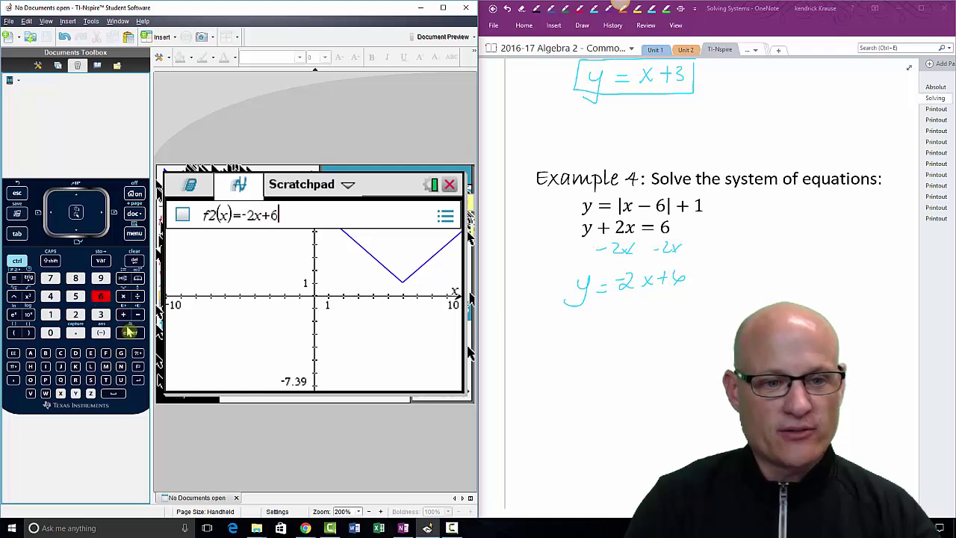
pyautogui.click(130, 333)
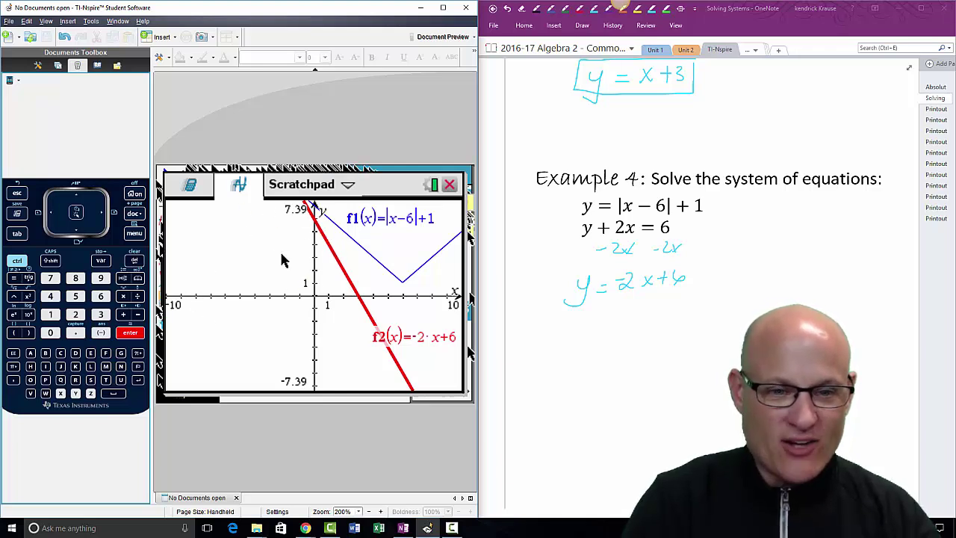
# Set the graph window's YMax to 20
pyautogui.click(134, 234)
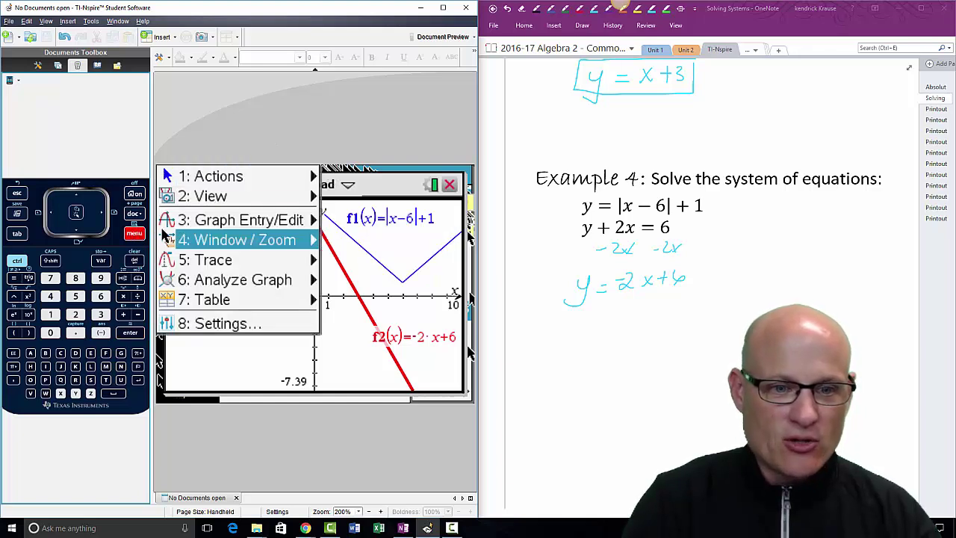
pyautogui.moveTo(240, 245)
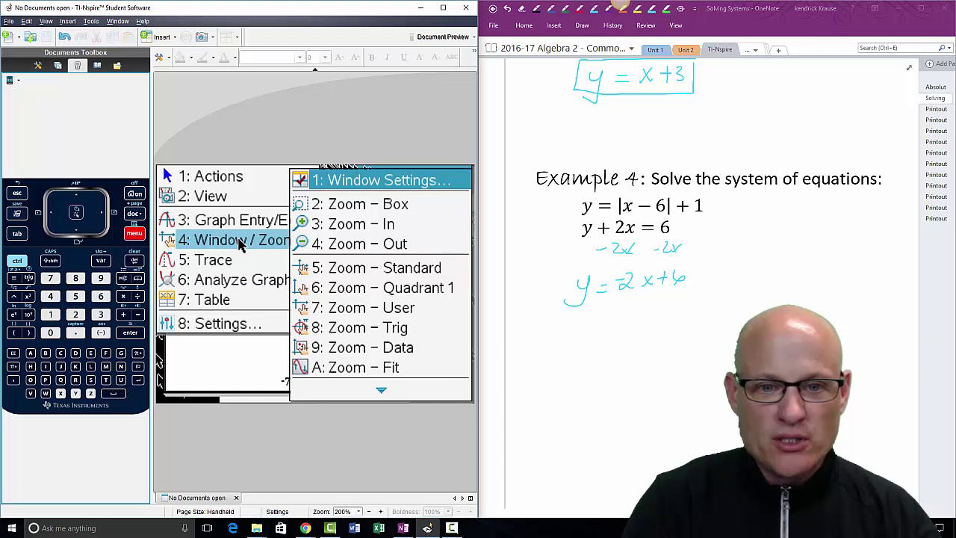
pyautogui.click(383, 185)
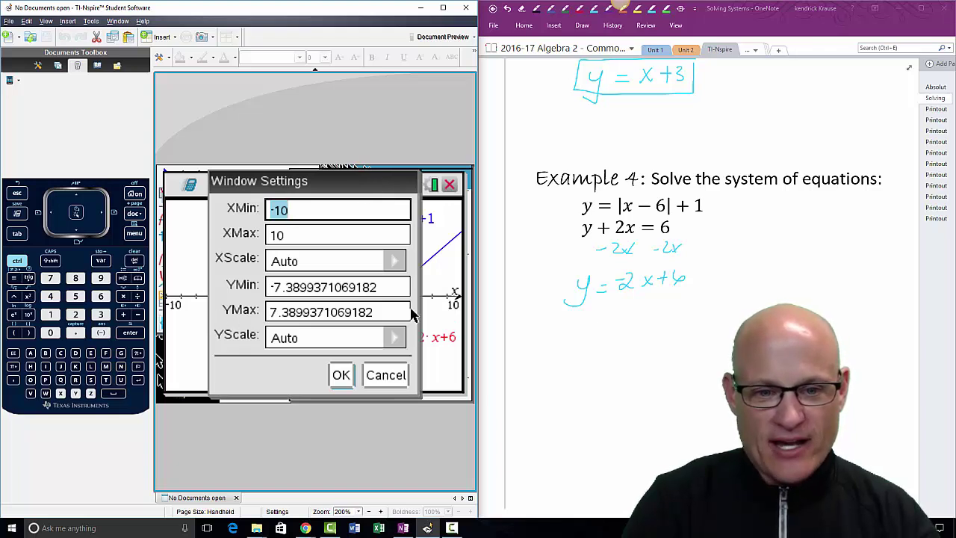
pyautogui.doubleClick(387, 314)
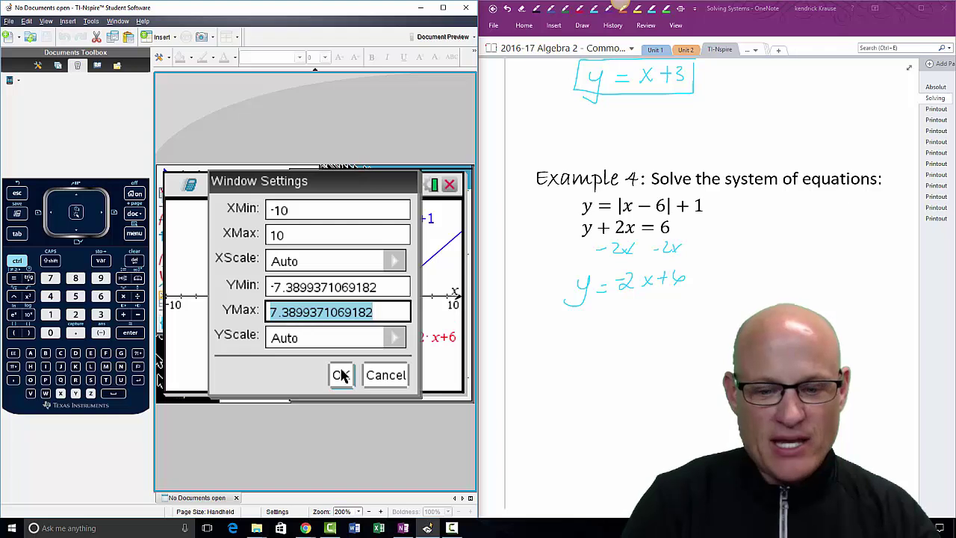
pyautogui.write('20')
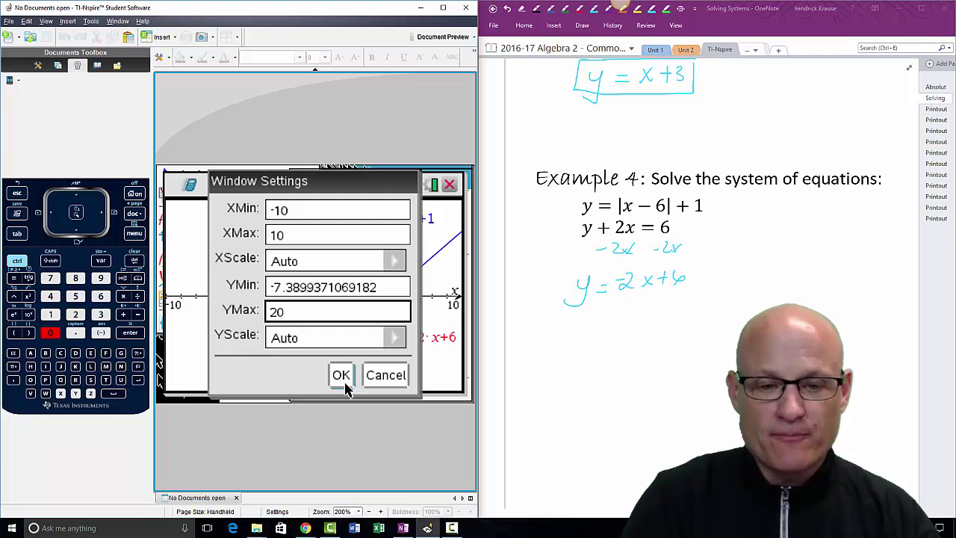
pyautogui.click(341, 376)
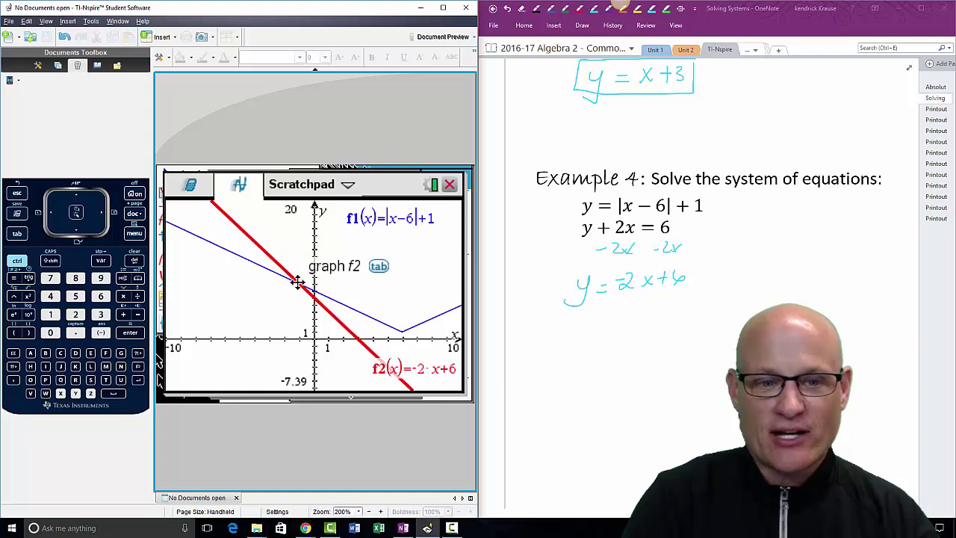
# Find the intersection of f1 and f2 with bounds on either side, and move its coordinate label to empty space on the right
pyautogui.click(131, 235)
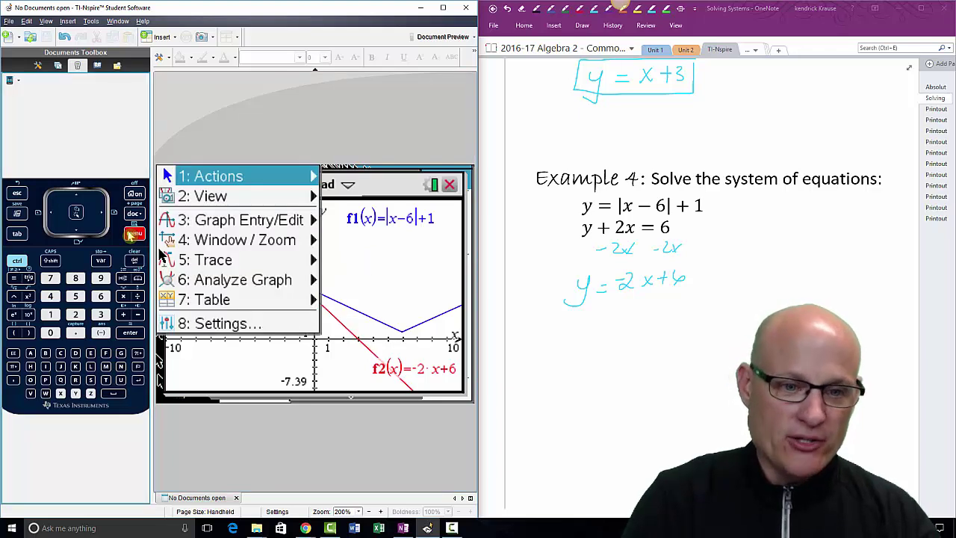
pyautogui.moveTo(230, 284)
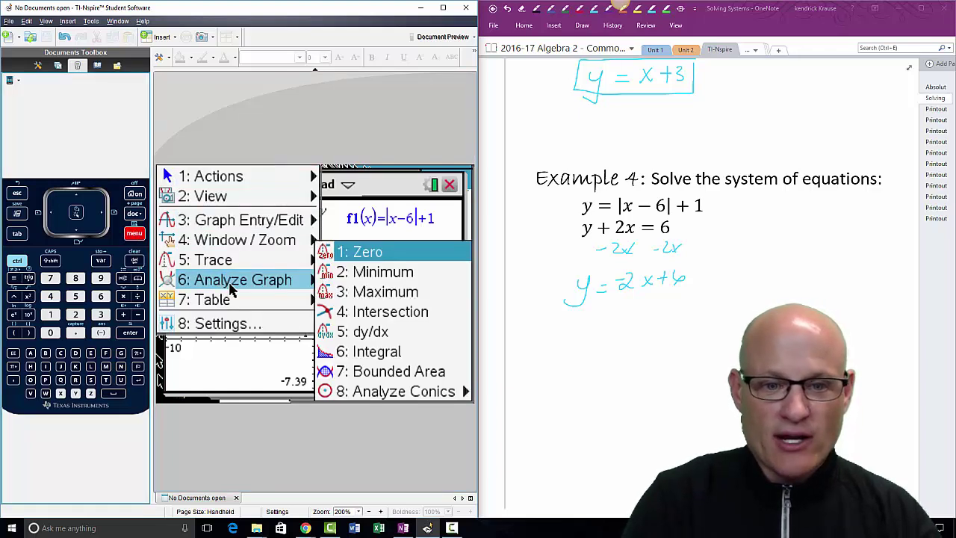
pyautogui.click(385, 312)
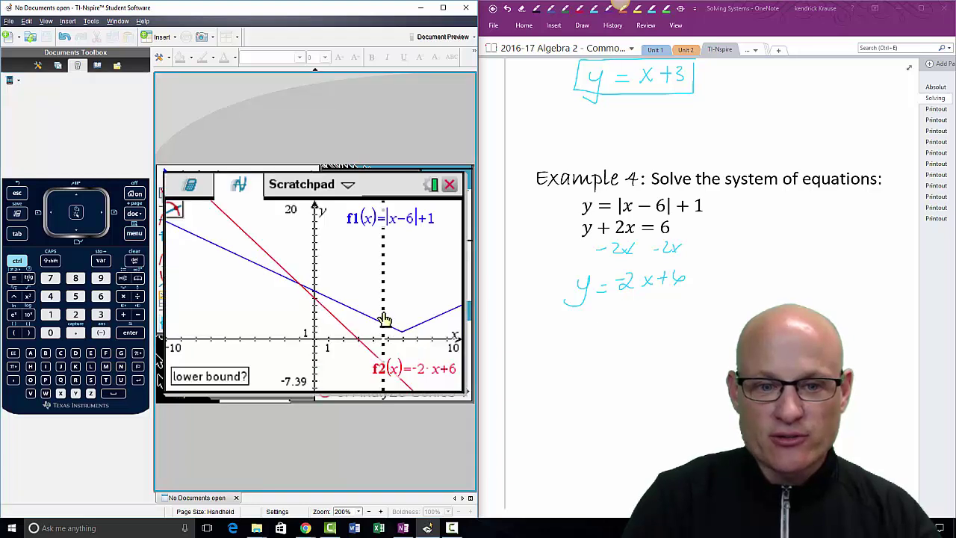
pyautogui.click(263, 320)
pyautogui.click(332, 319)
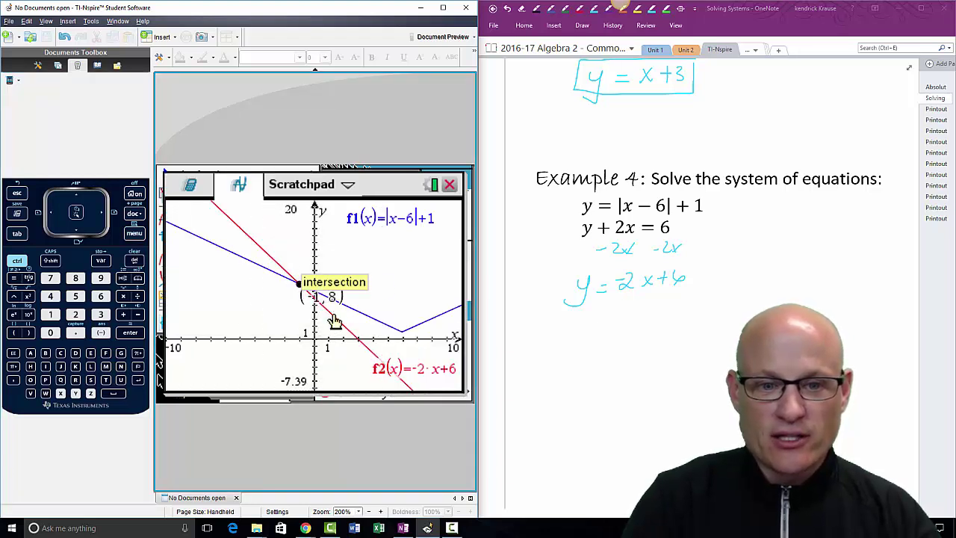
pyautogui.moveTo(330, 295); pyautogui.dragTo(376, 270)
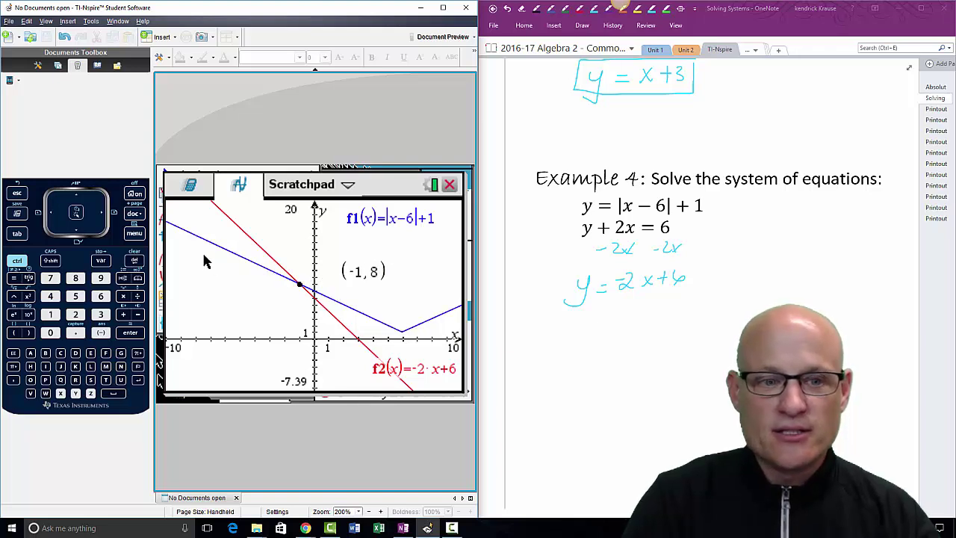
# Reset the graph window to the standard zoom
pyautogui.click(135, 233)
pyautogui.moveTo(224, 239)
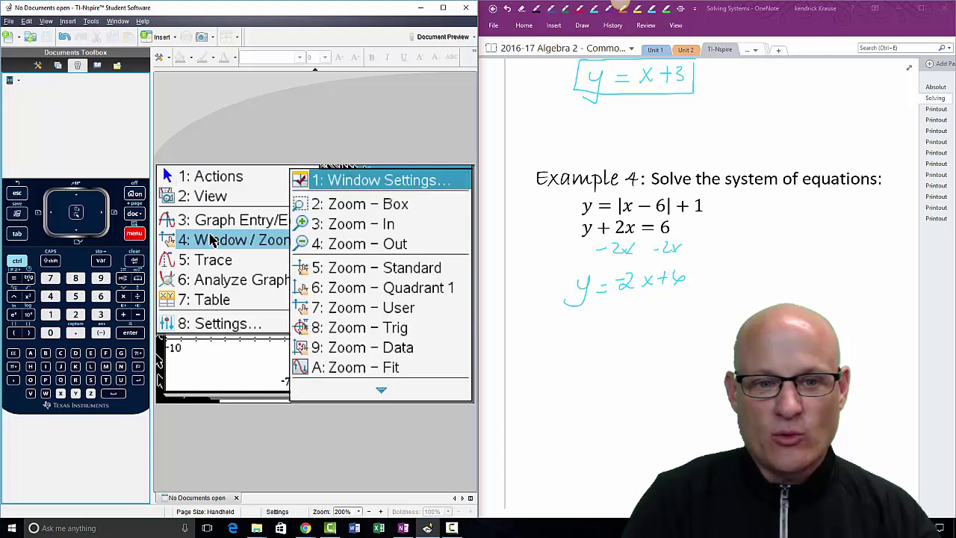
pyautogui.click(379, 267)
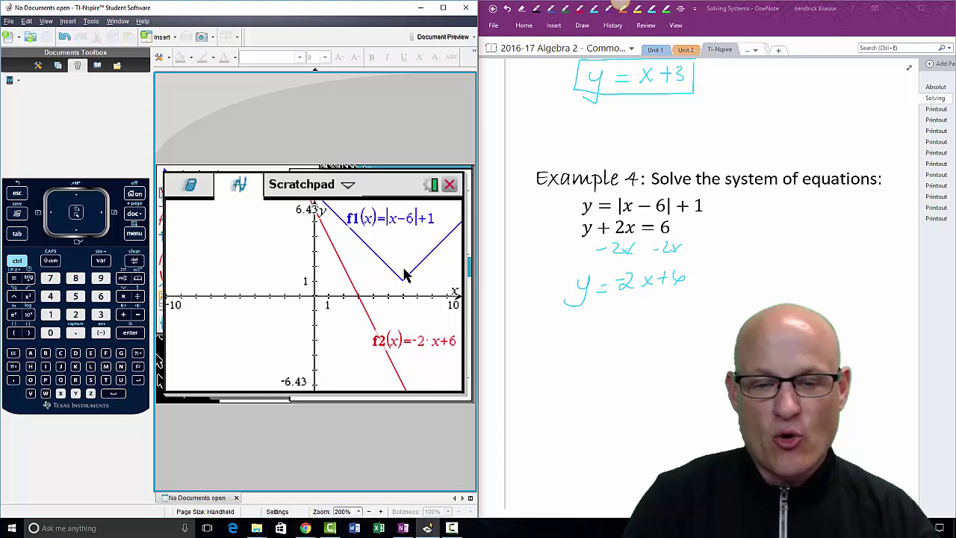
# Find the off-screen intersection of f1 and f2 with bounds on either side of the y-axis, and move its coordinate label left of the graphs
pyautogui.click(134, 233)
pyautogui.moveTo(256, 239)
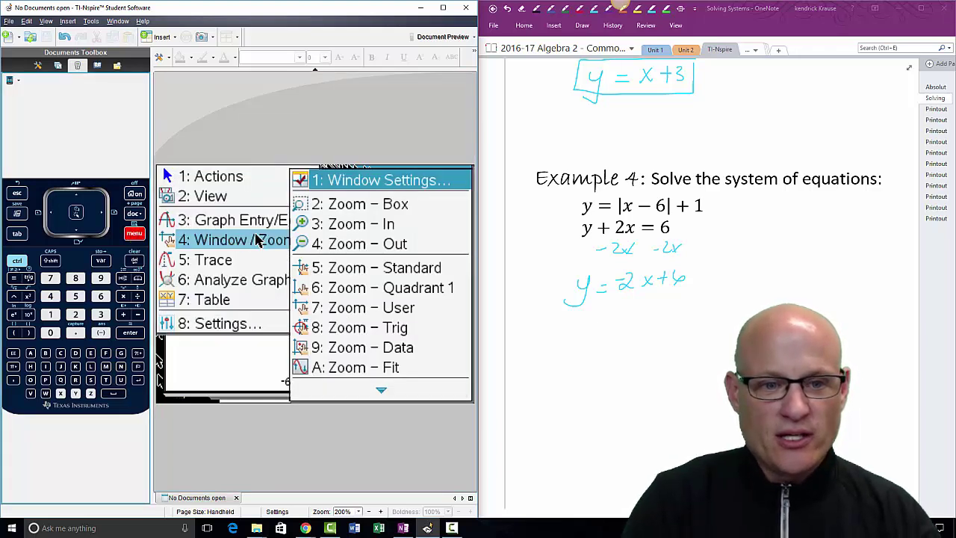
pyautogui.moveTo(254, 283)
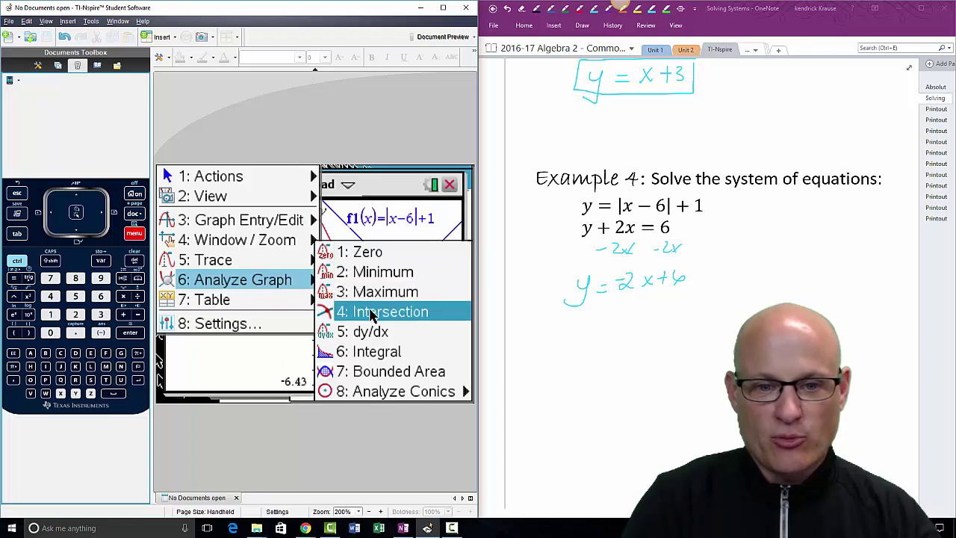
pyautogui.click(374, 316)
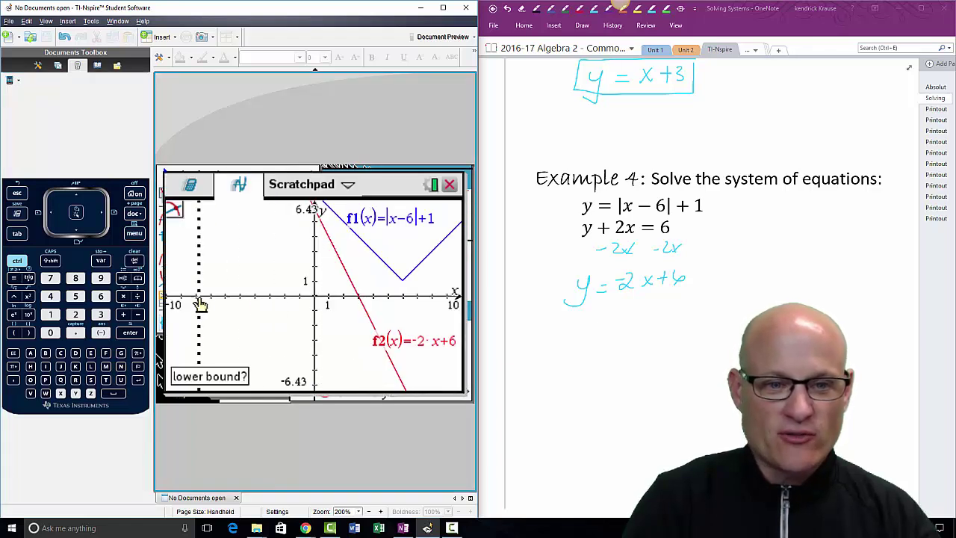
pyautogui.click(233, 303)
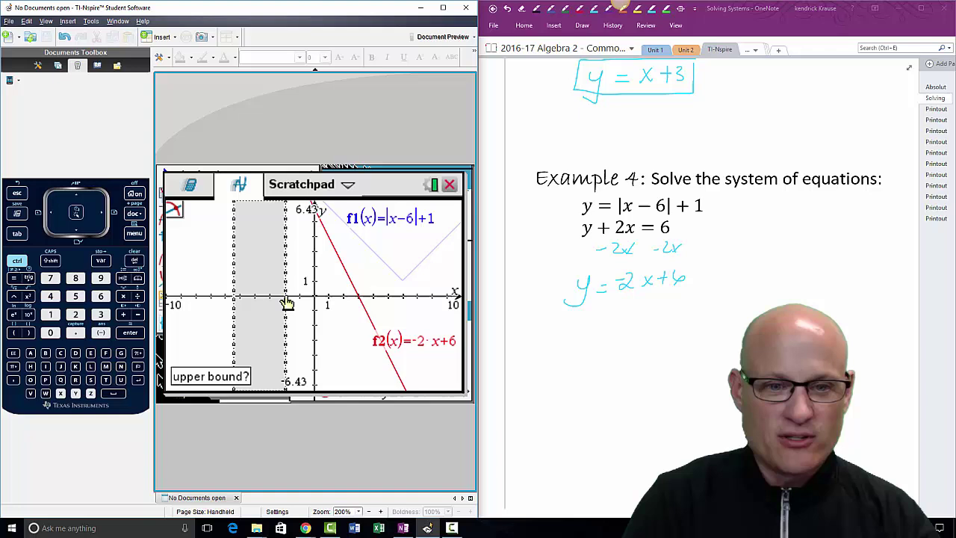
pyautogui.click(360, 301)
pyautogui.moveTo(337, 233); pyautogui.dragTo(278, 252)
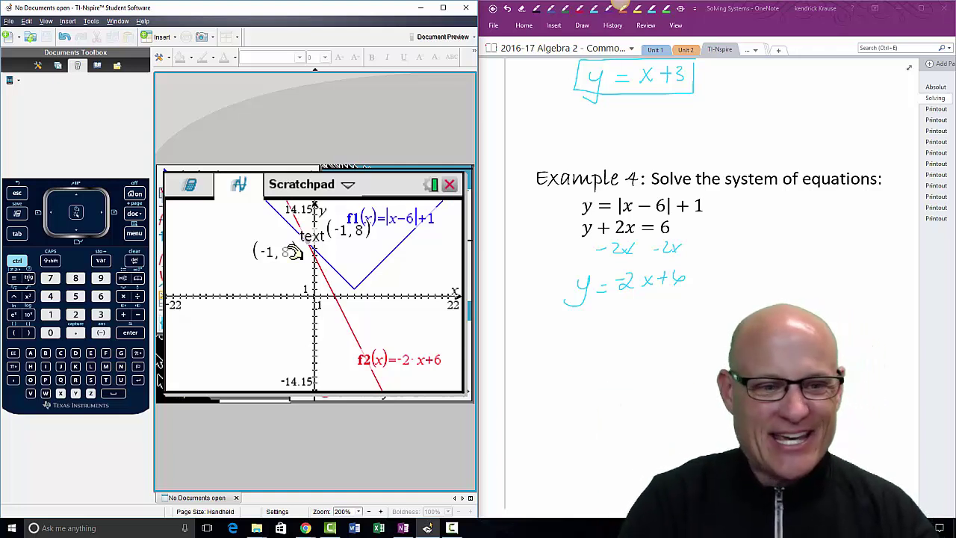
pyautogui.click(451, 528)
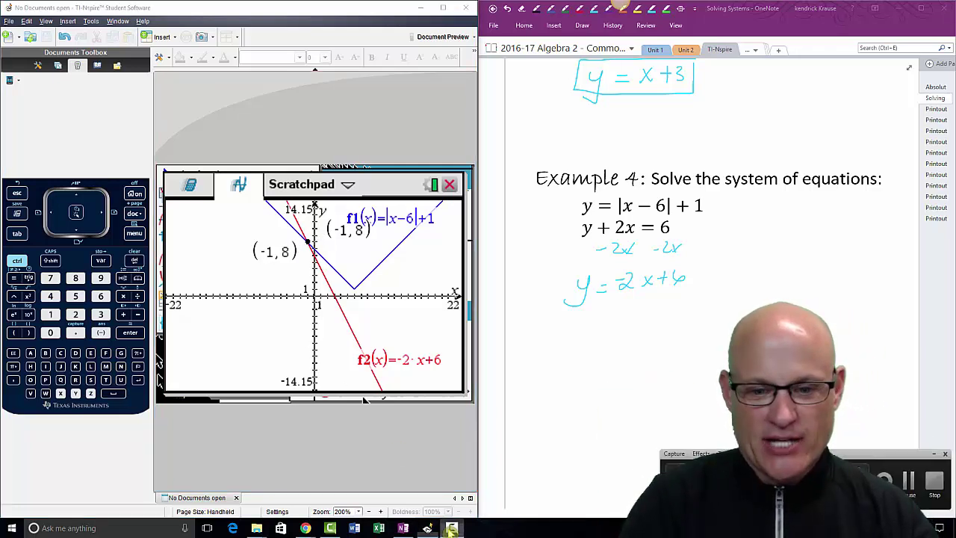